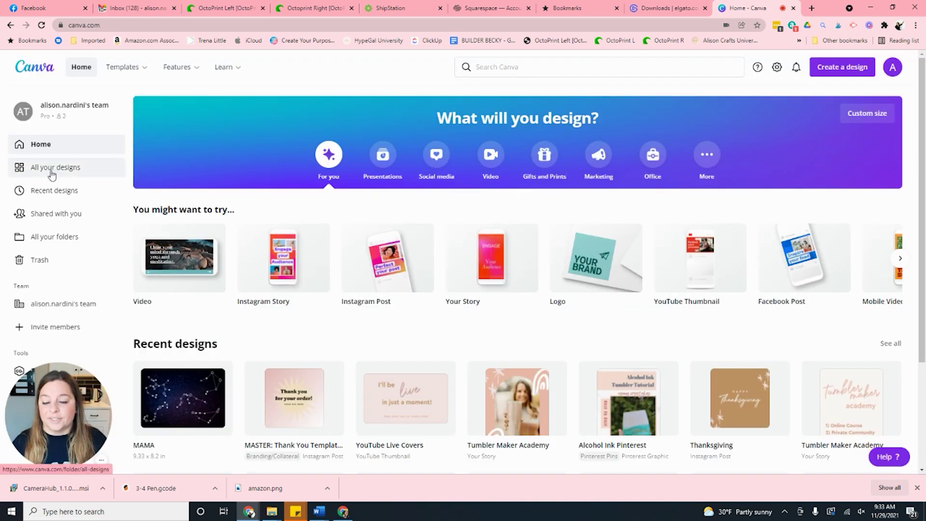
Create a new blank design with a custom size of 9.33 in wide by 8.2 in high.
{"action": "left_click", "coordinate": [856, 76]}
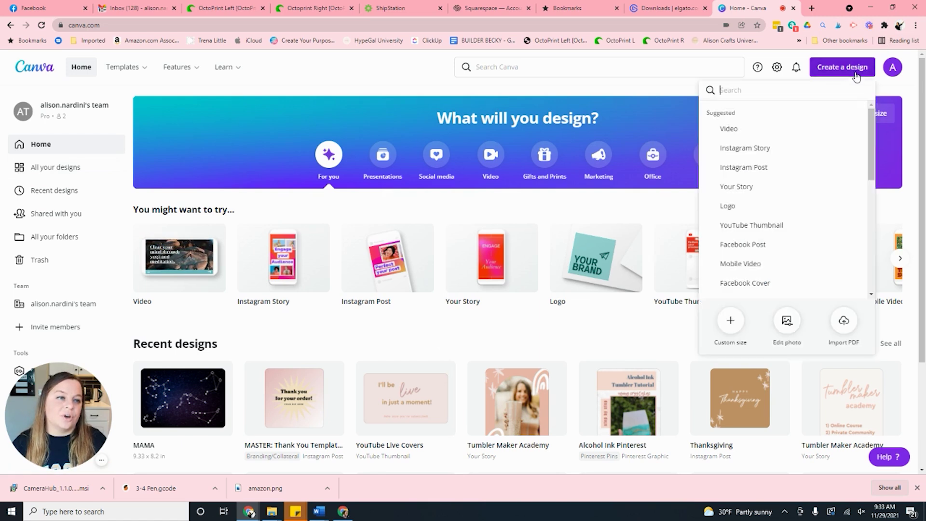
{"action": "left_click", "coordinate": [731, 324]}
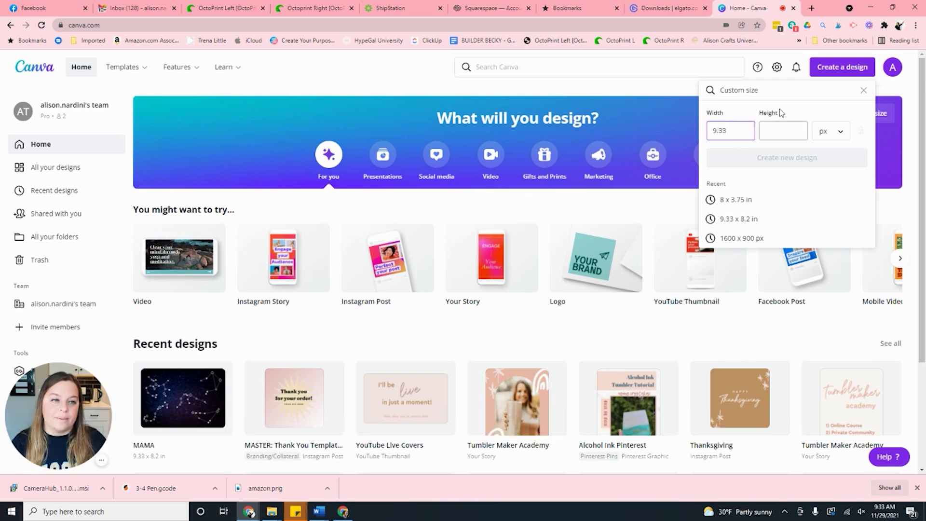
{"action": "left_click", "coordinate": [792, 130]}
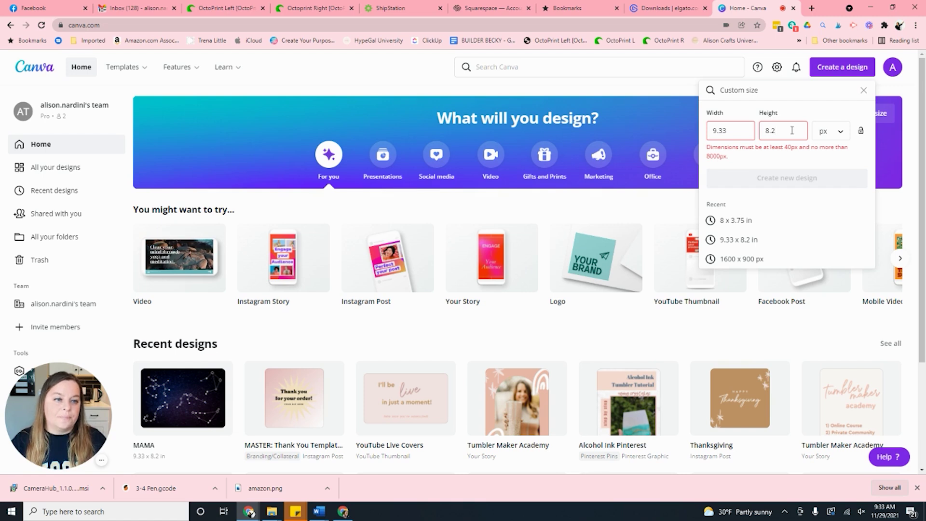
{"action": "left_click", "coordinate": [830, 131]}
{"action": "left_click", "coordinate": [832, 155]}
{"action": "left_click", "coordinate": [736, 130]}
{"action": "double_click", "coordinate": [736, 131]}
{"action": "type", "text": "9"}
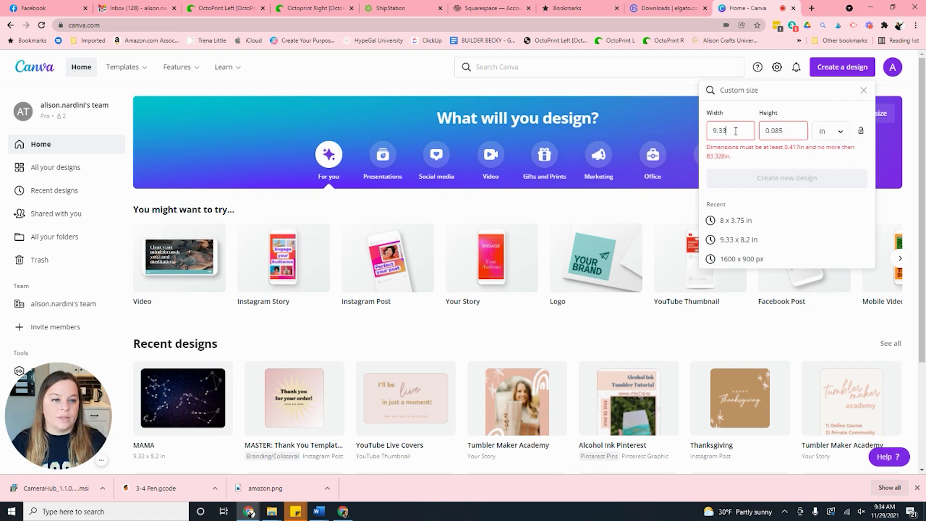
{"action": "key", "text": "Tab"}
{"action": "type", "text": "8"}
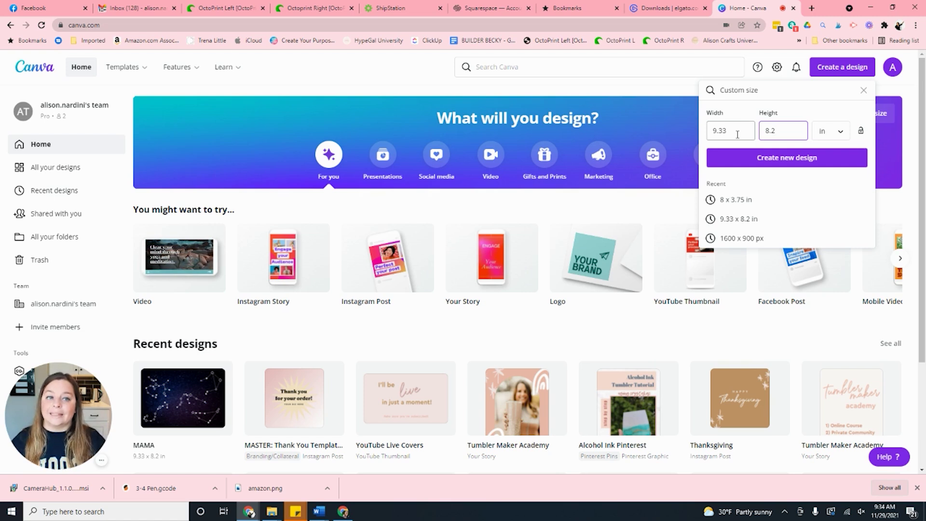
{"action": "left_click", "coordinate": [775, 160]}
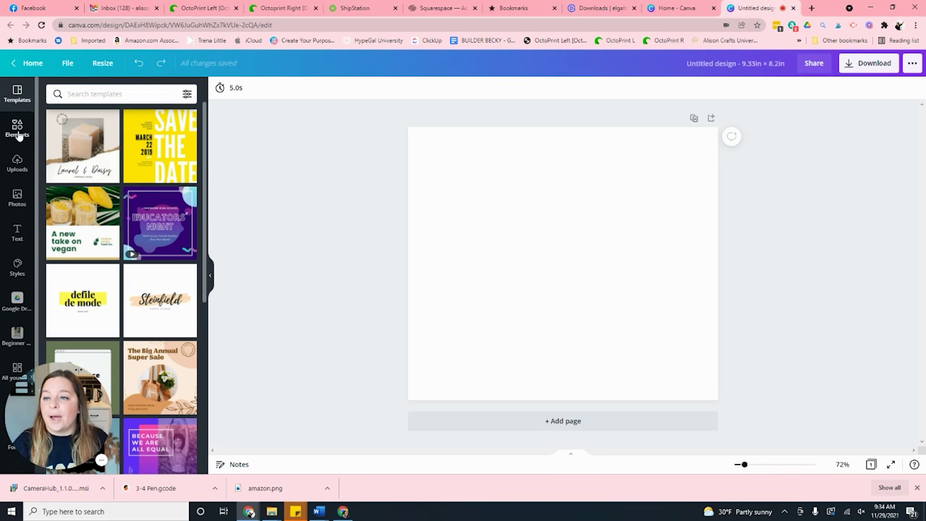
Add a recently used square and reshape it into a narrow full-width band along the page's upper edge.
{"action": "left_click", "coordinate": [18, 134]}
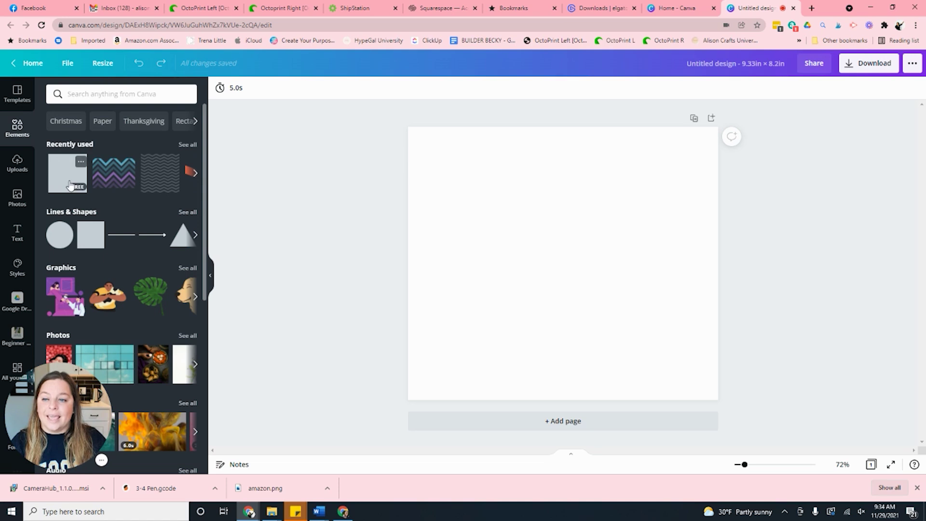
{"action": "left_click", "coordinate": [60, 176]}
{"action": "left_click_drag", "start_coordinate": [487, 264], "coordinate": [425, 282]}
{"action": "left_click_drag", "start_coordinate": [502, 337], "coordinate": [496, 210]}
{"action": "left_click_drag", "start_coordinate": [638, 199], "coordinate": [619, 139]}
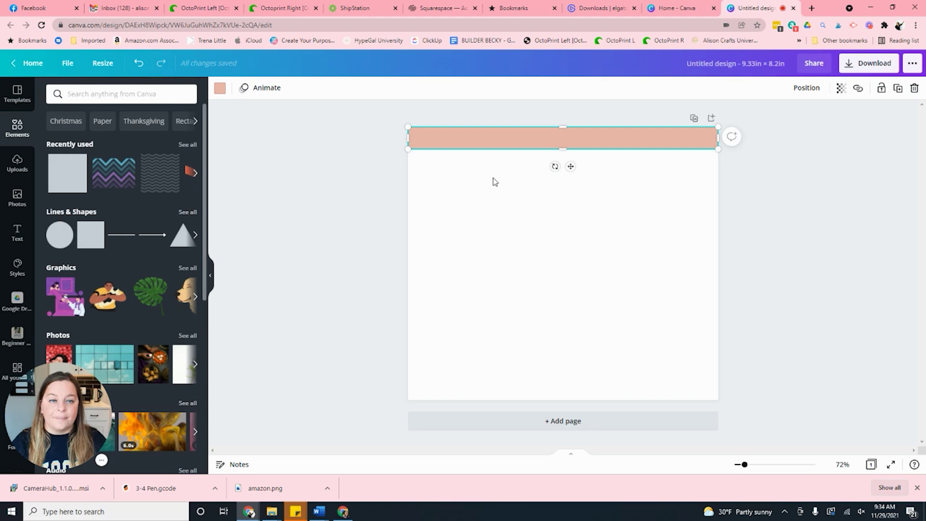
{"action": "left_click", "coordinate": [505, 191]}
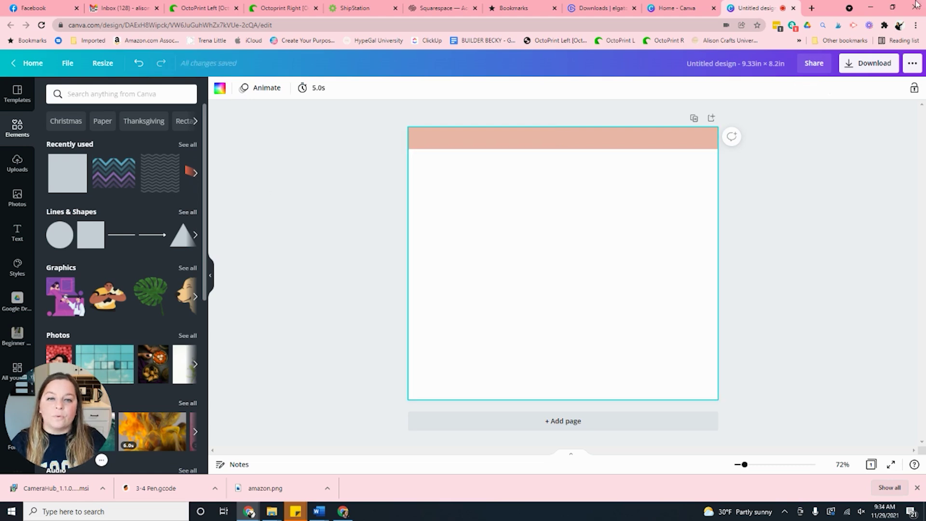
Search the web for pencil color hex codes and copy the pink code ff43e4 from color-hex's Pencil Color Palette.
{"action": "left_click", "coordinate": [812, 8]}
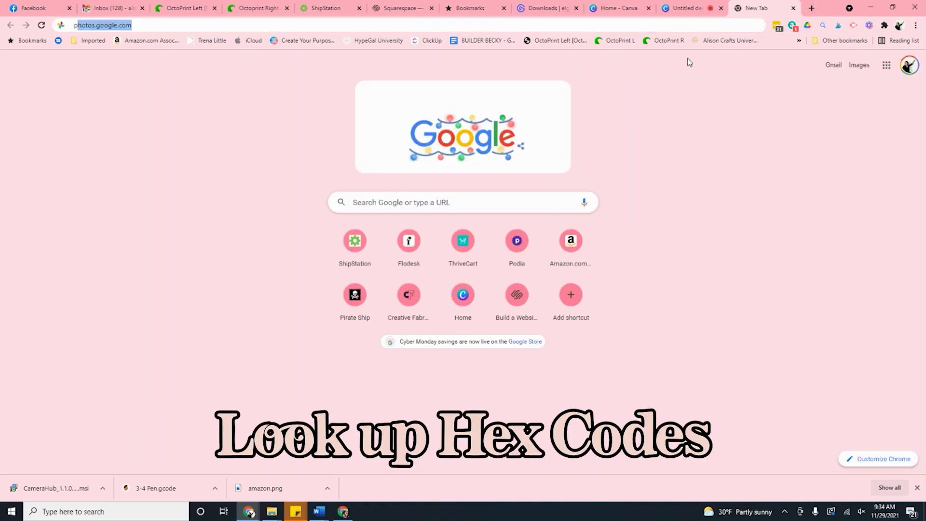
{"action": "type", "text": "pencil color hex codoes"}
{"action": "key", "text": "Return"}
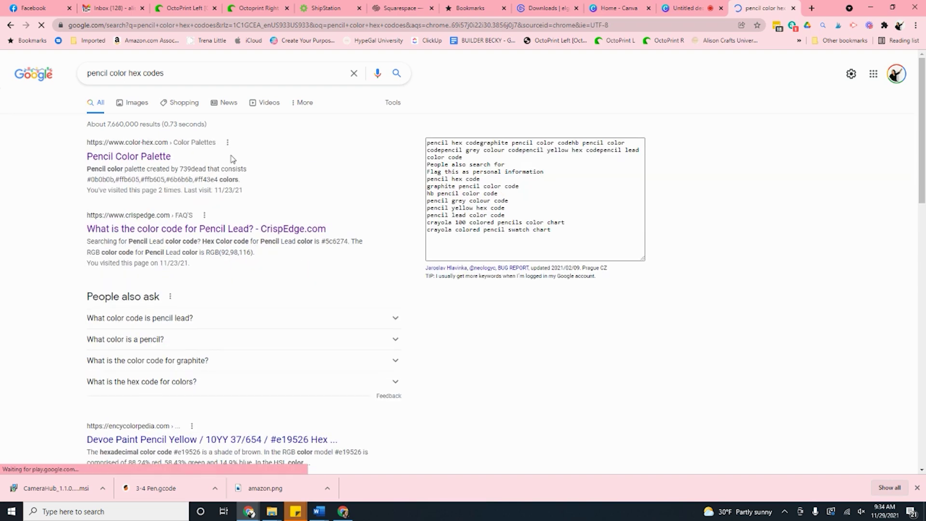
{"action": "left_click", "coordinate": [130, 157]}
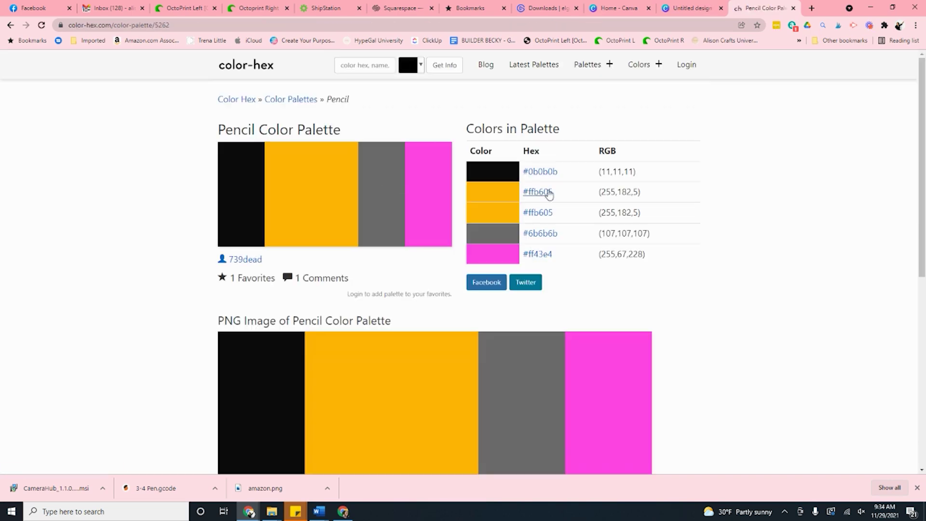
{"action": "left_click_drag", "start_coordinate": [567, 179], "coordinate": [529, 172]}
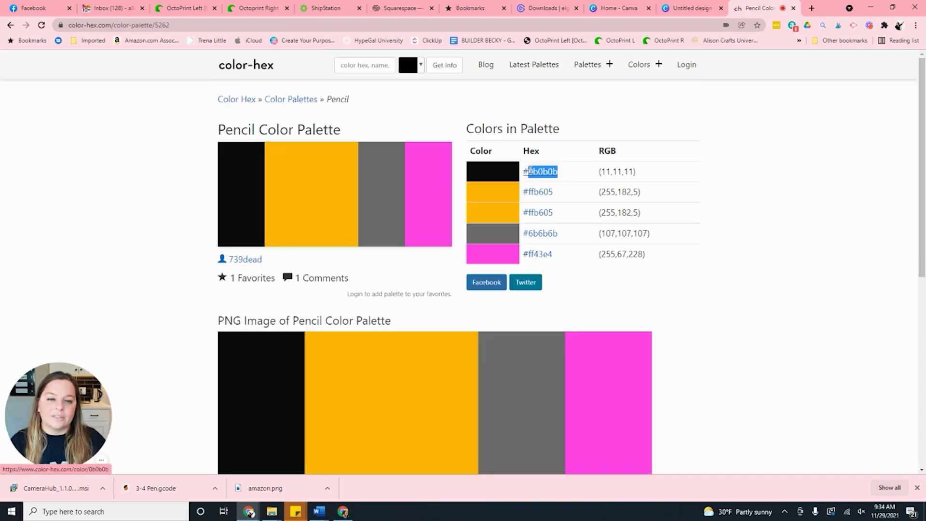
{"action": "left_click_drag", "start_coordinate": [555, 254], "coordinate": [532, 253]}
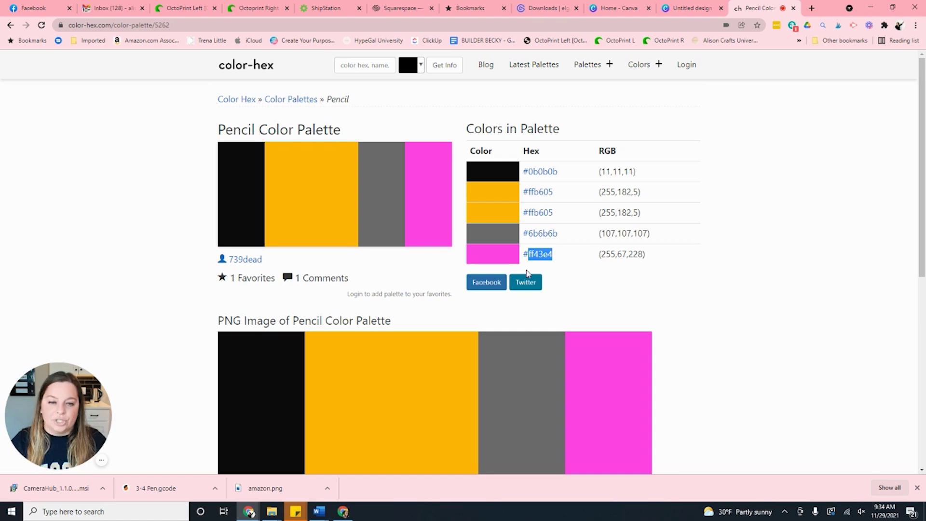
Return to the Canva design and set the upper band's color to #FF43E4.
{"action": "left_click", "coordinate": [666, 5]}
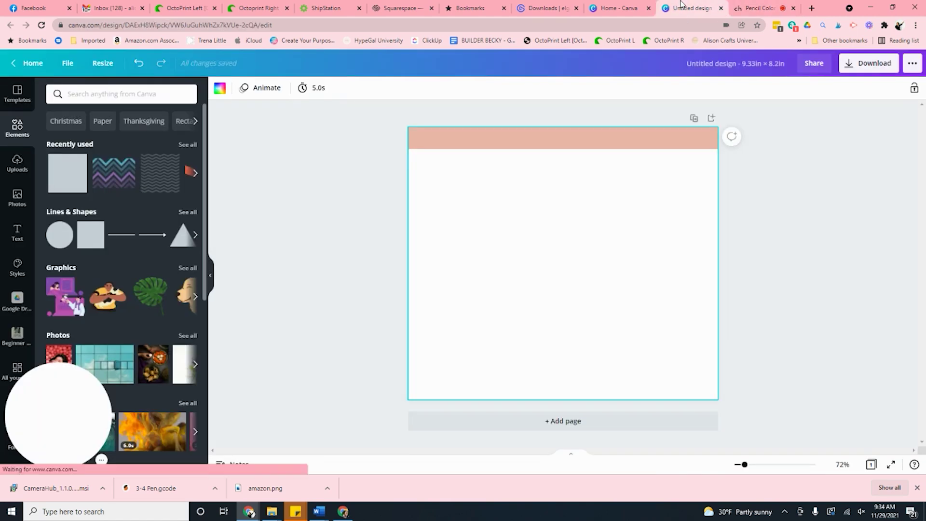
{"action": "left_click", "coordinate": [564, 145]}
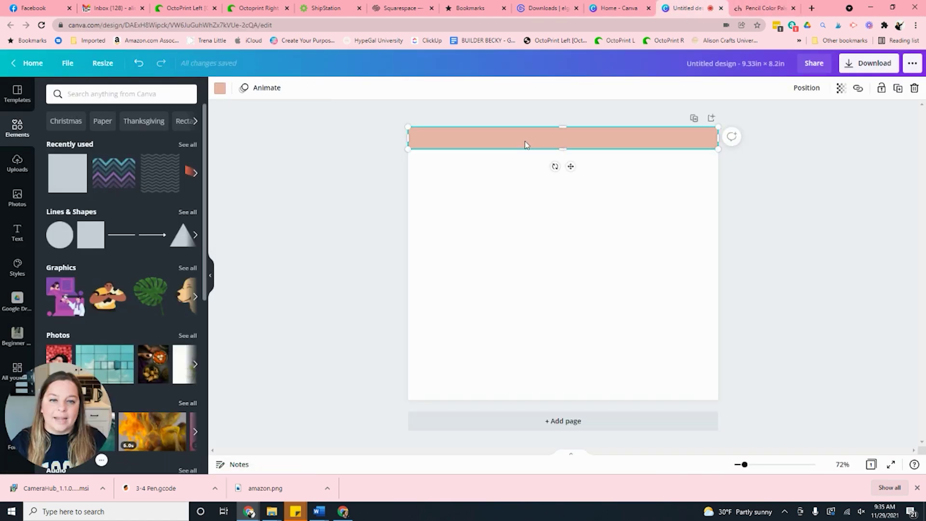
{"action": "left_click", "coordinate": [219, 90]}
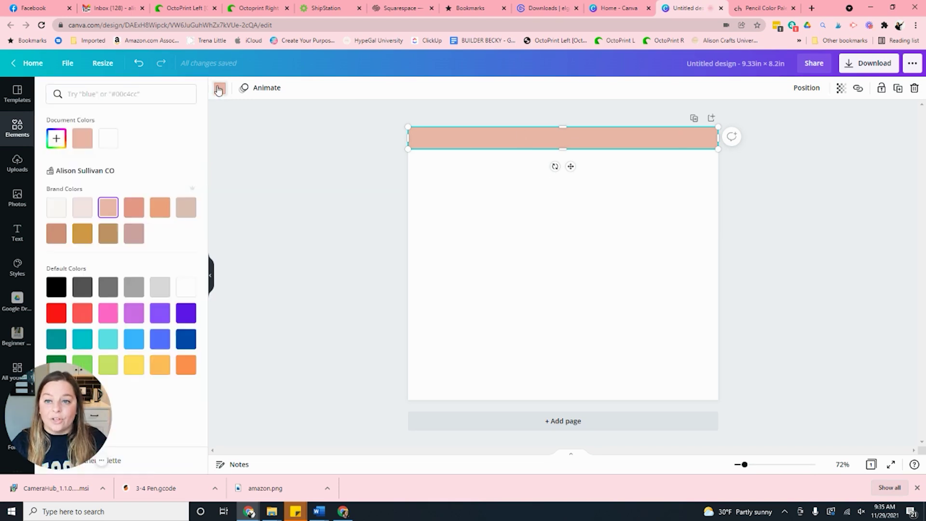
{"action": "left_click", "coordinate": [56, 140]}
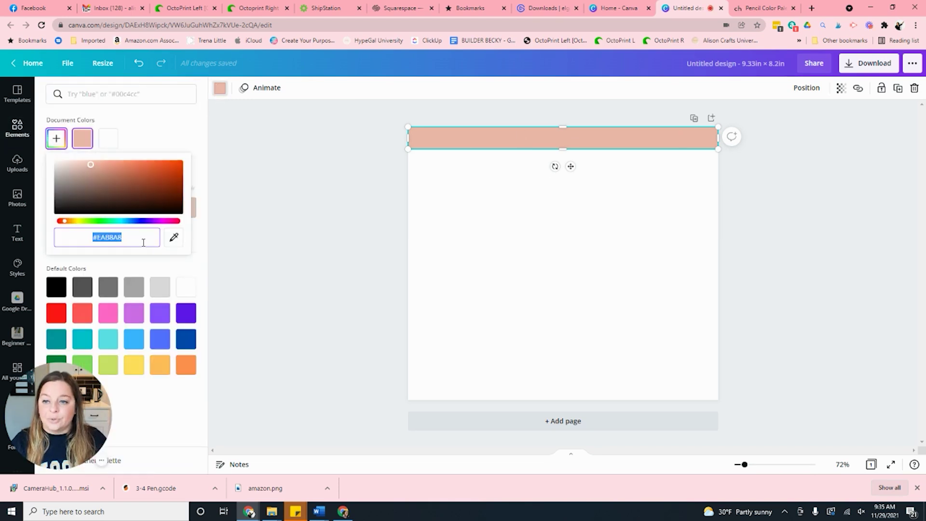
{"action": "type", "text": "#FF43E4"}
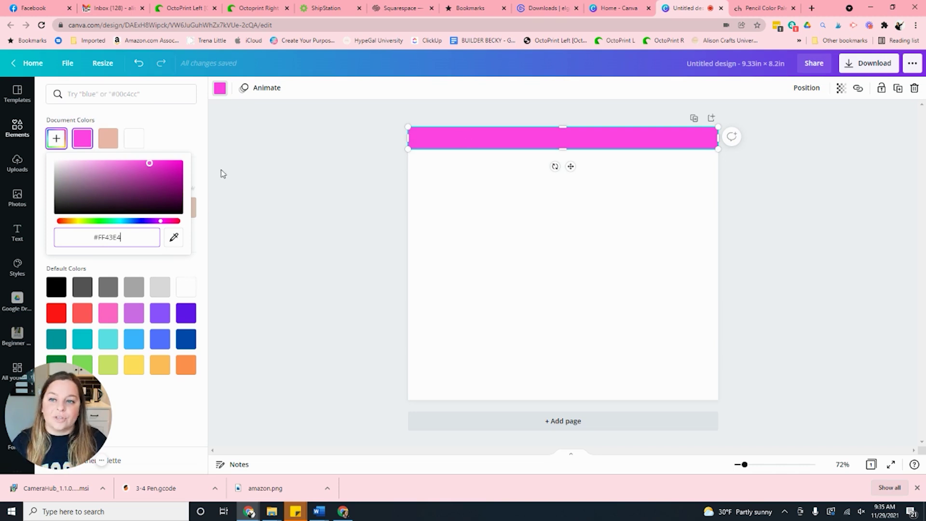
{"action": "left_click", "coordinate": [318, 187]}
{"action": "left_click", "coordinate": [500, 193]}
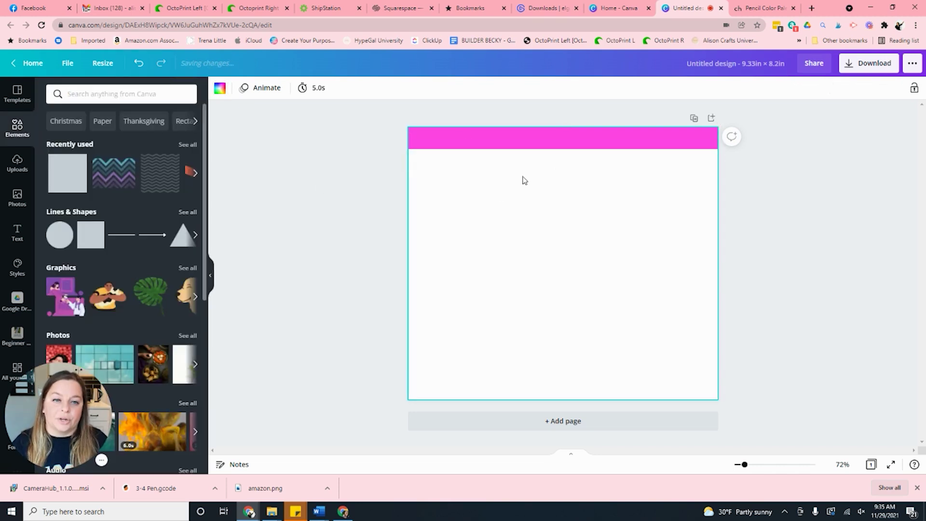
Add a second square and reshape it into a thinner full-width strip directly beneath the pink band.
{"action": "left_click", "coordinate": [67, 176]}
{"action": "left_click_drag", "start_coordinate": [568, 255], "coordinate": [525, 261]}
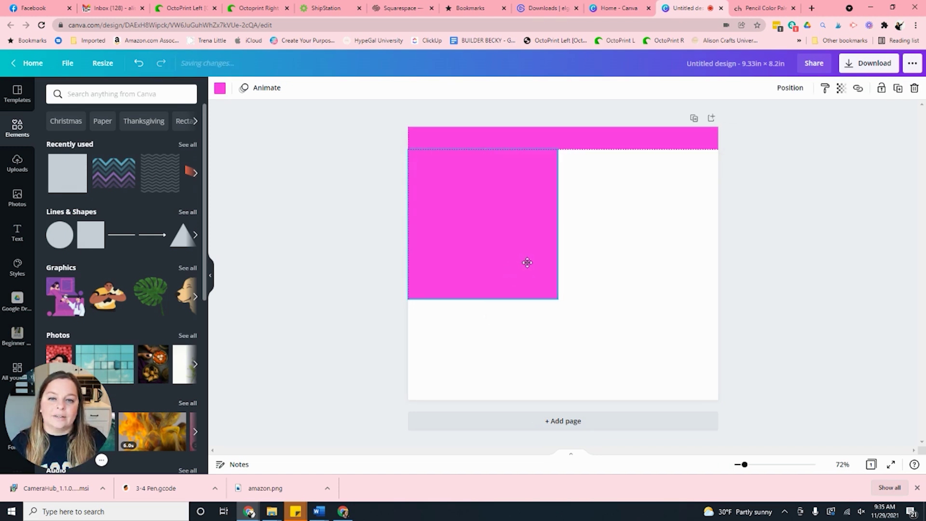
{"action": "mouse_move", "coordinate": [482, 300]}
{"action": "left_mouse_down"}
{"action": "mouse_move", "coordinate": [512, 163]}
{"action": "mouse_move", "coordinate": [725, 165]}
{"action": "left_mouse_up"}
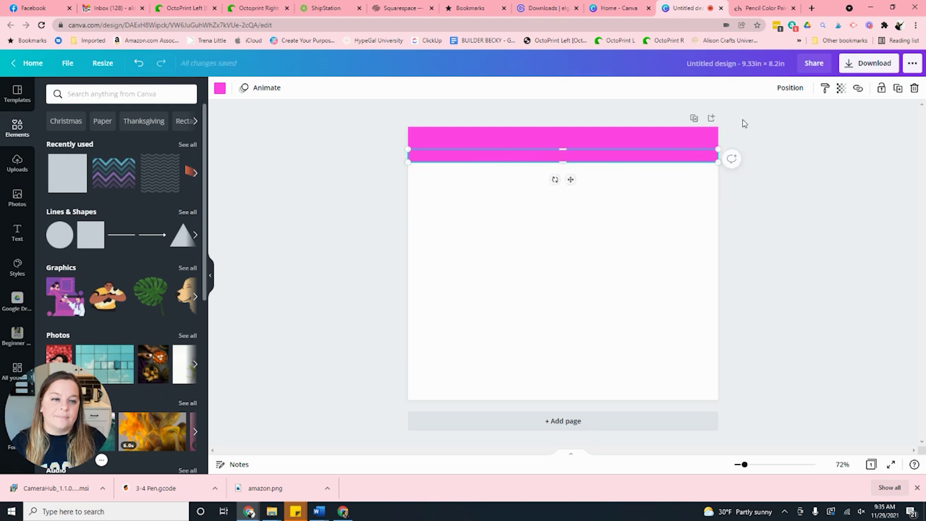
Copy the gray code 6b6b6b from the color-hex palette and set the thin strip's color to #6B6B6B in Canva.
{"action": "left_click", "coordinate": [764, 7]}
{"action": "left_click_drag", "start_coordinate": [559, 234], "coordinate": [522, 226]}
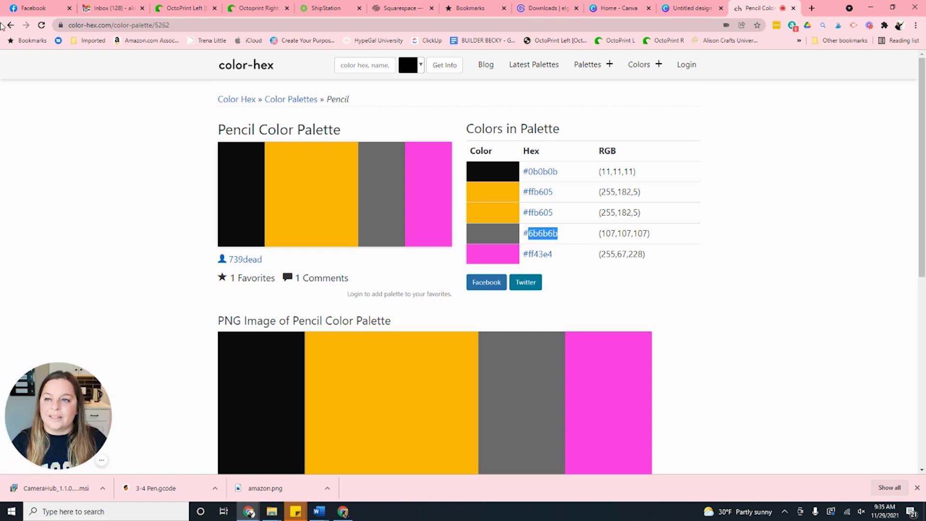
{"action": "left_click", "coordinate": [679, 6]}
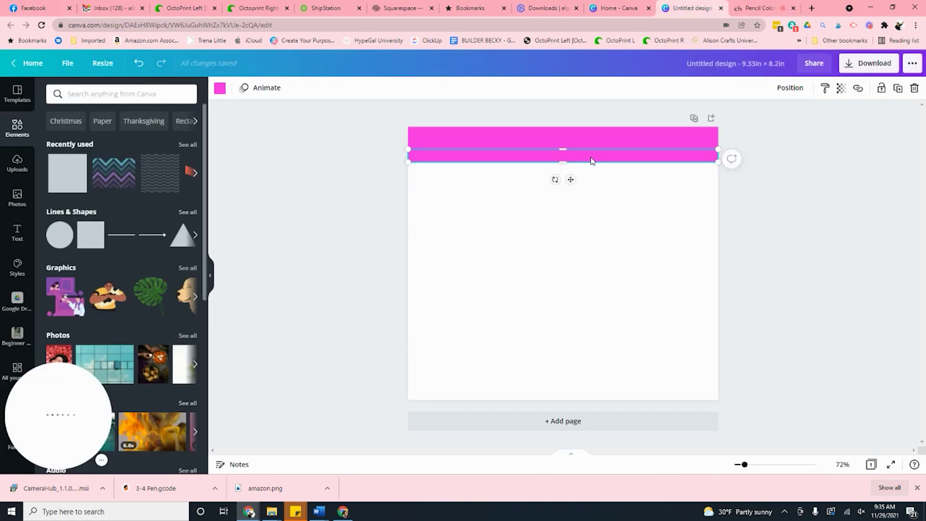
{"action": "left_click", "coordinate": [220, 88]}
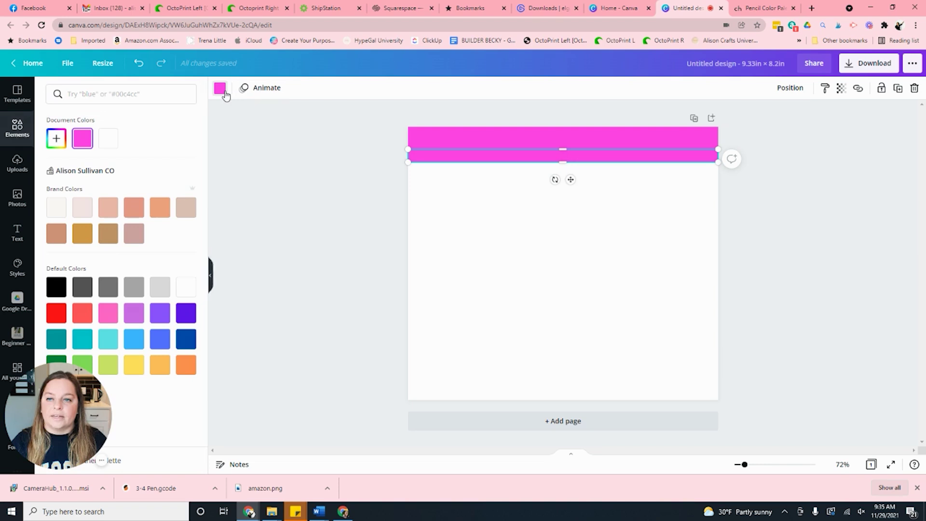
{"action": "left_click", "coordinate": [56, 138]}
{"action": "type", "text": "#6B6B6B"}
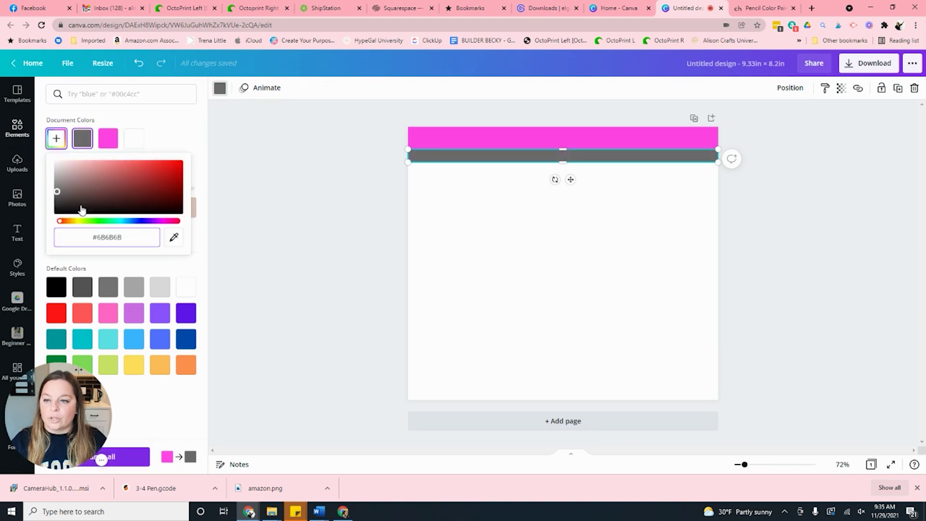
Lighten the thin strip's gray to a slightly warmer shade with the custom color picker.
{"action": "left_click_drag", "start_coordinate": [60, 194], "coordinate": [79, 189]}
{"action": "left_click", "coordinate": [331, 218]}
{"action": "left_click", "coordinate": [686, 233]}
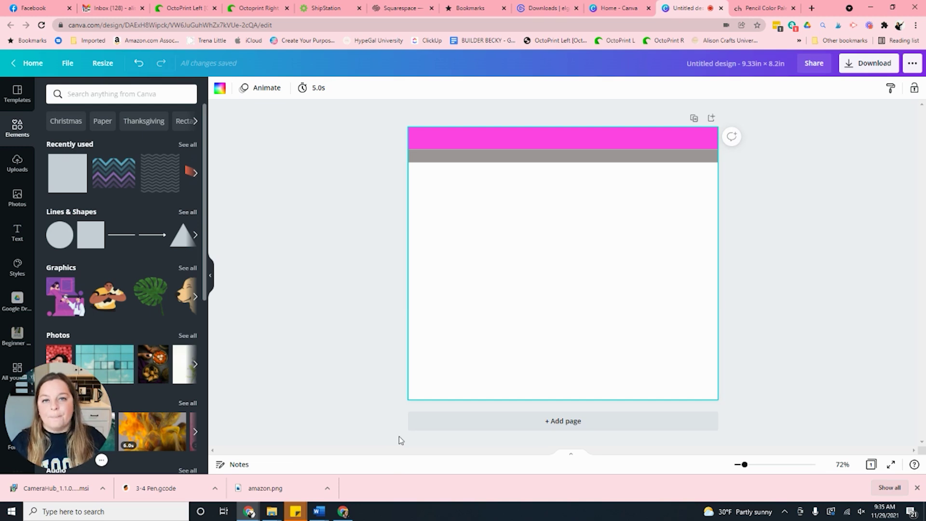
Search the elements for "chevron" and filter the results to free items.
{"action": "left_click", "coordinate": [121, 92]}
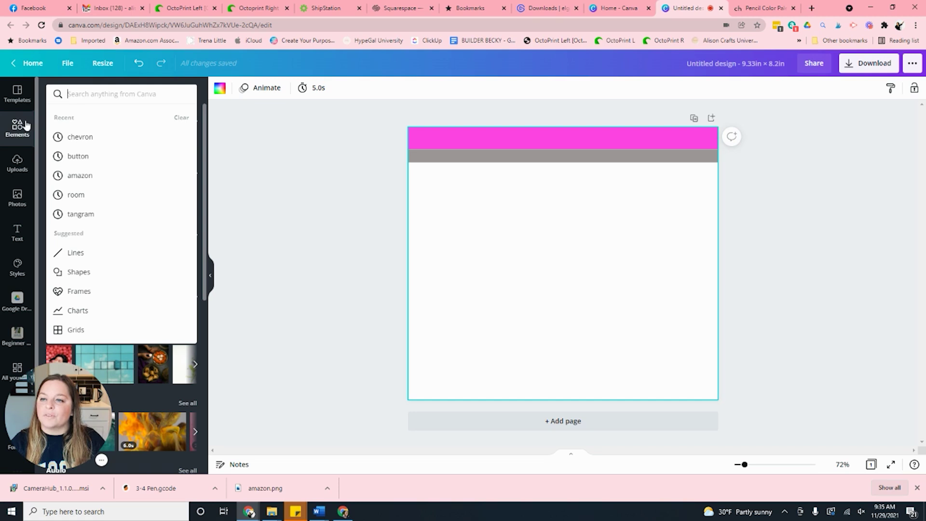
{"action": "left_click", "coordinate": [90, 93]}
{"action": "type", "text": "chevron"}
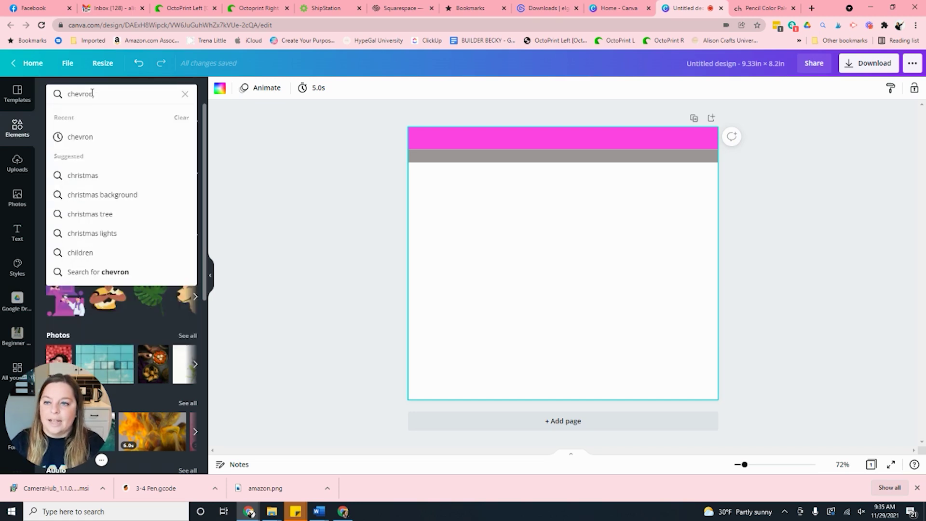
{"action": "key", "text": "Return"}
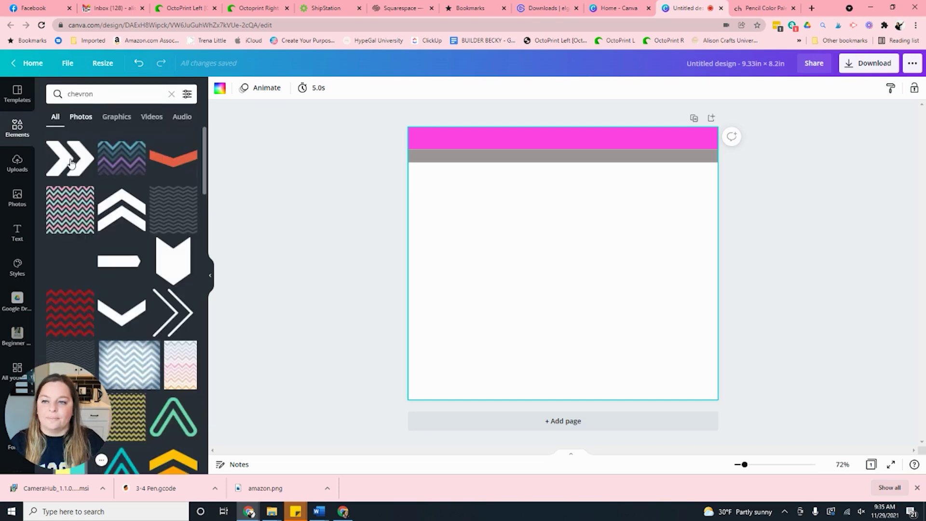
{"action": "left_click", "coordinate": [187, 96]}
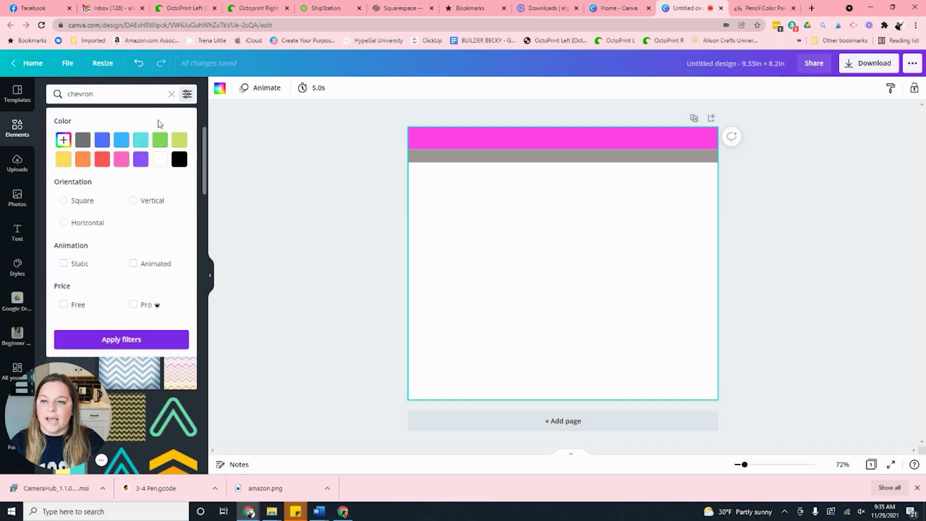
{"action": "left_click", "coordinate": [91, 313]}
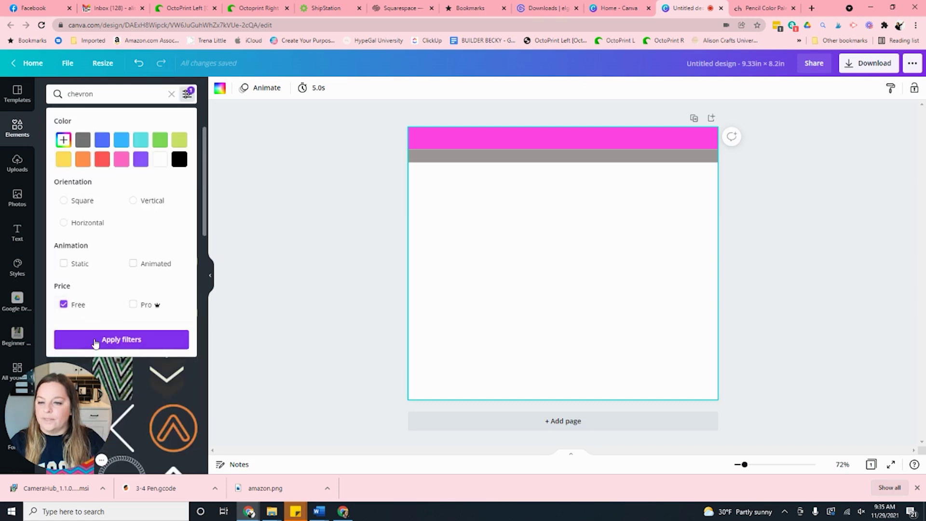
{"action": "left_click", "coordinate": [121, 339]}
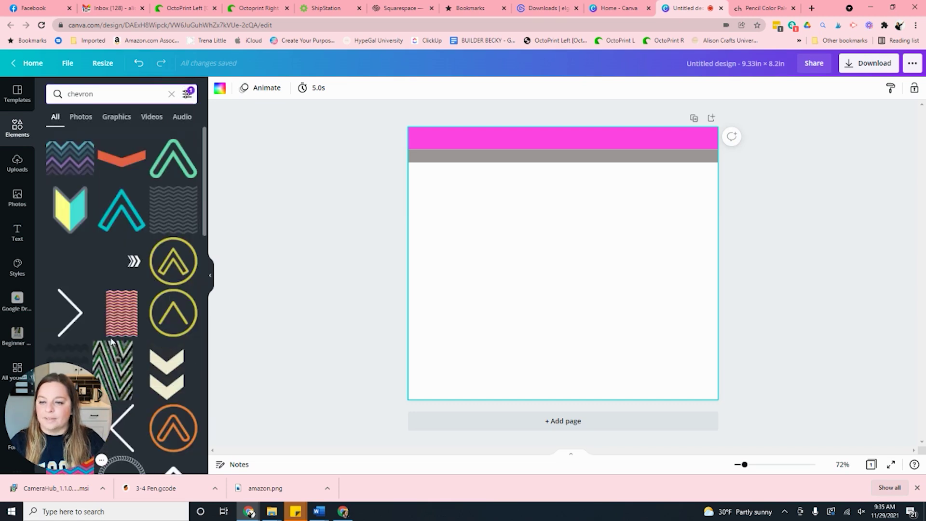
Add the orange-red chevron at the page's lower left and line up two duplicates beside it in a row.
{"action": "left_click", "coordinate": [142, 168]}
{"action": "left_click_drag", "start_coordinate": [594, 280], "coordinate": [562, 335]}
{"action": "key", "text": "ctrl+d"}
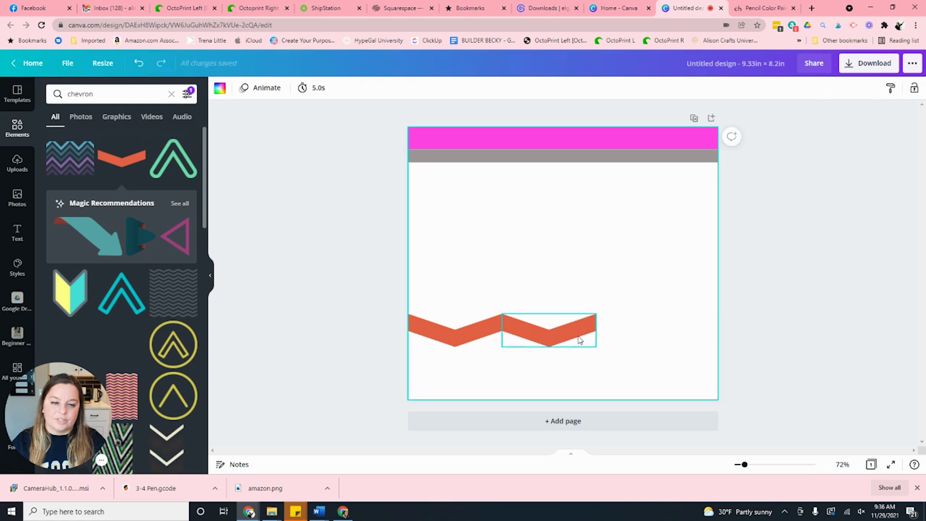
{"action": "key", "text": "ctrl+d"}
{"action": "left_click_drag", "start_coordinate": [555, 340], "coordinate": [645, 339]}
Scale down the three chevrons together and add a fourth duplicate at the right end of the row.
{"action": "left_click_drag", "start_coordinate": [698, 394], "coordinate": [496, 343]}
{"action": "left_click_drag", "start_coordinate": [686, 343], "coordinate": [669, 328]}
{"action": "left_click", "coordinate": [612, 332]}
{"action": "key", "text": "ctrl+d"}
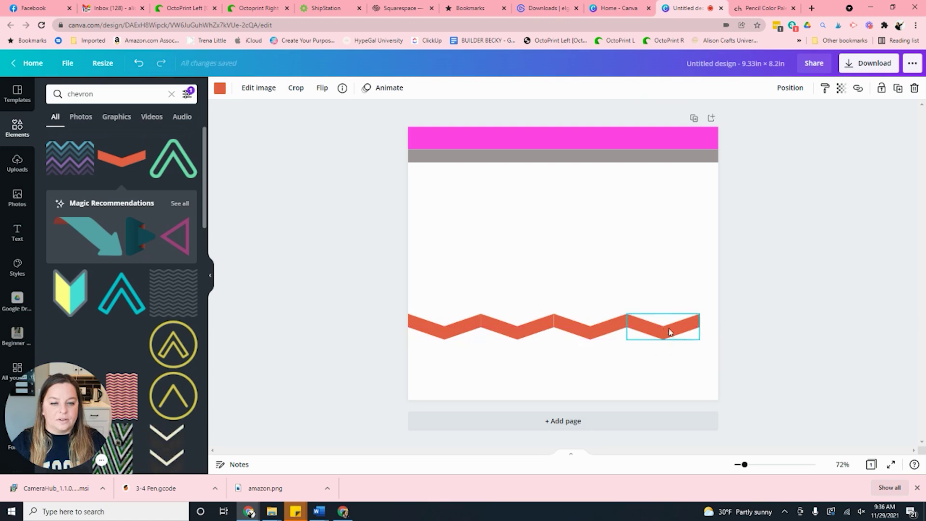
Scale up the four chevrons together to span the full page width and shift the row slightly down.
{"action": "left_click_drag", "start_coordinate": [693, 377], "coordinate": [467, 314]}
{"action": "left_click_drag", "start_coordinate": [705, 342], "coordinate": [723, 362]}
{"action": "left_click", "coordinate": [782, 369]}
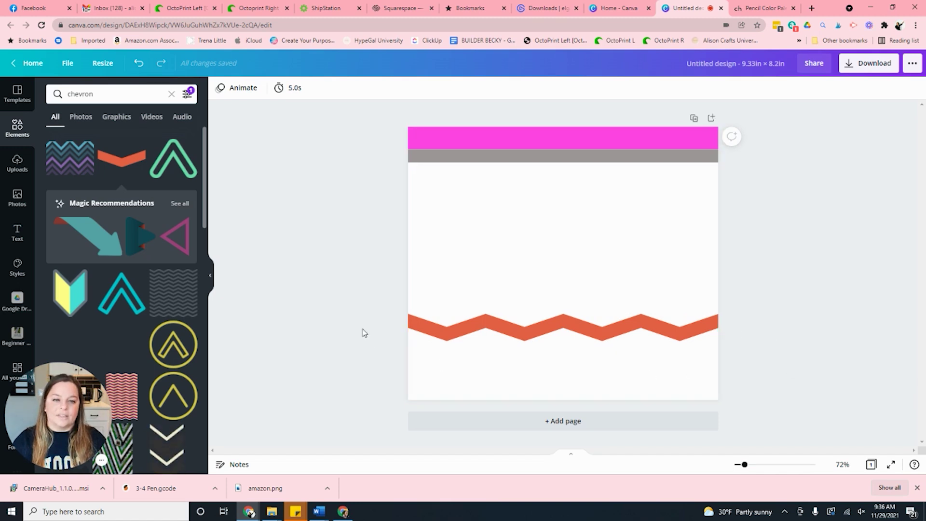
{"action": "left_click_drag", "start_coordinate": [751, 353], "coordinate": [441, 346]}
{"action": "left_click", "coordinate": [753, 301]}
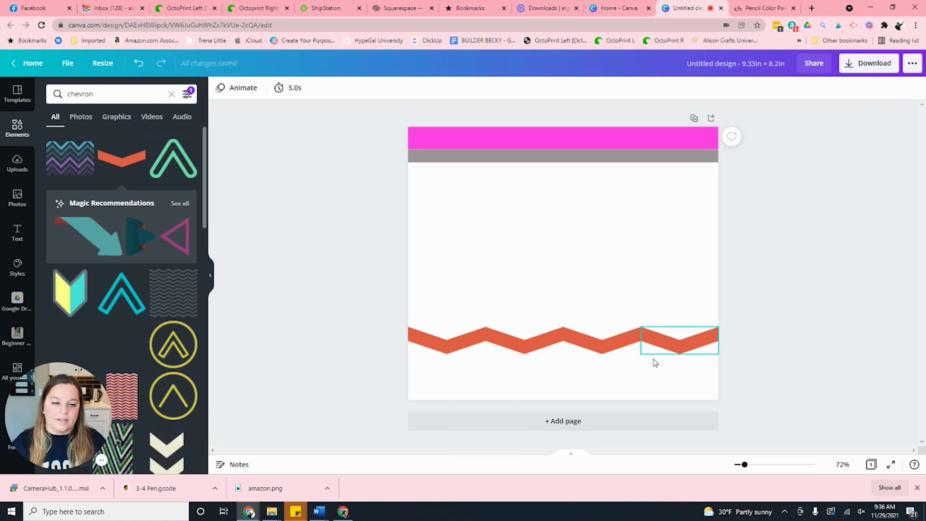
Recolor the first chevron in the row to the muted tan-pink #C69D94 using the custom color picker.
{"action": "left_click", "coordinate": [461, 343]}
{"action": "left_click", "coordinate": [220, 89]}
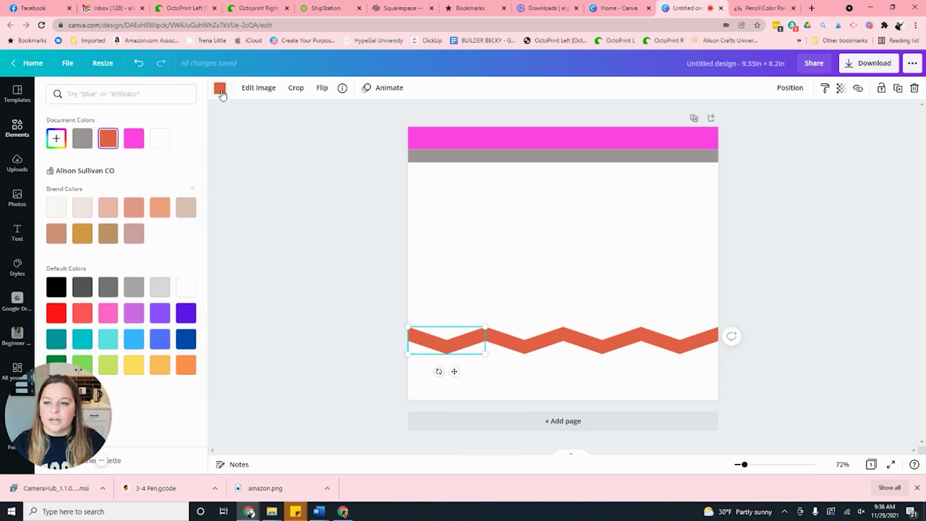
{"action": "left_click", "coordinate": [755, 7]}
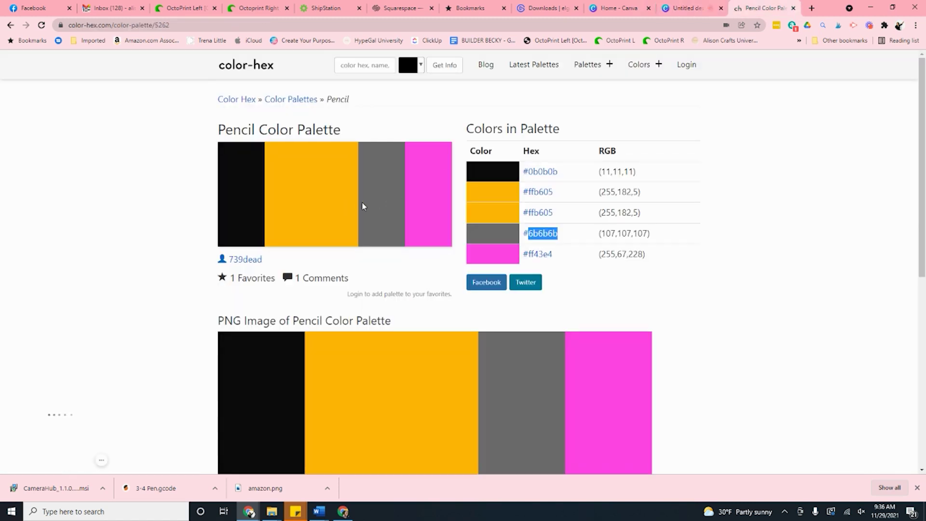
{"action": "left_click", "coordinate": [692, 8]}
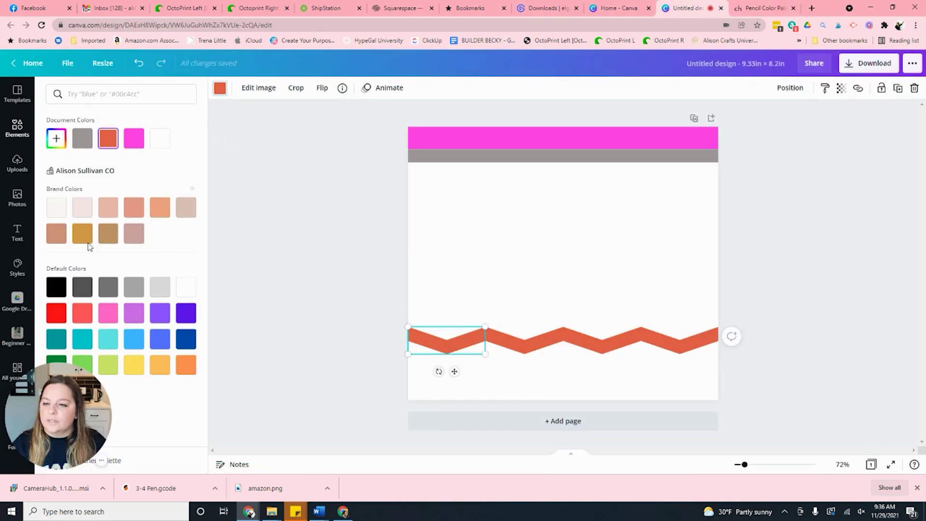
{"action": "left_click", "coordinate": [57, 139]}
{"action": "type", "text": "#80564D"}
{"action": "left_click_drag", "start_coordinate": [109, 191], "coordinate": [86, 172]}
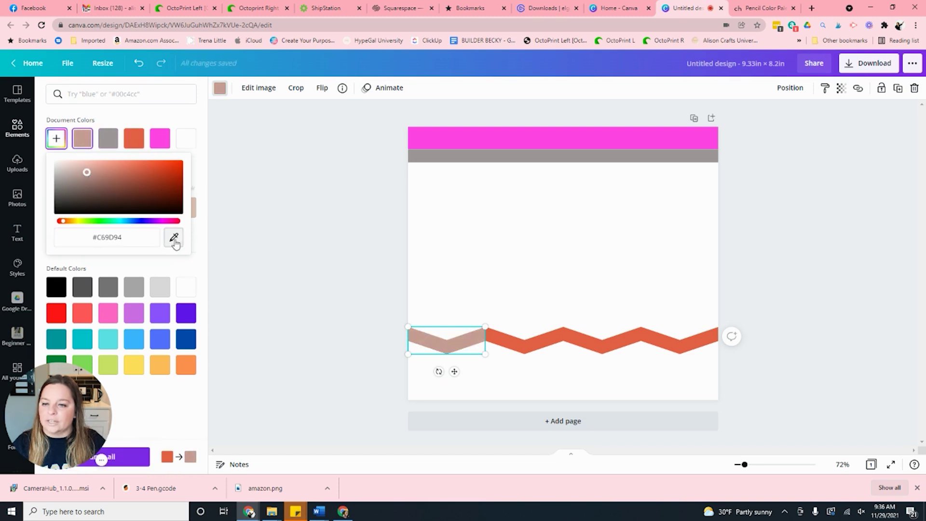
{"action": "left_click", "coordinate": [325, 237]}
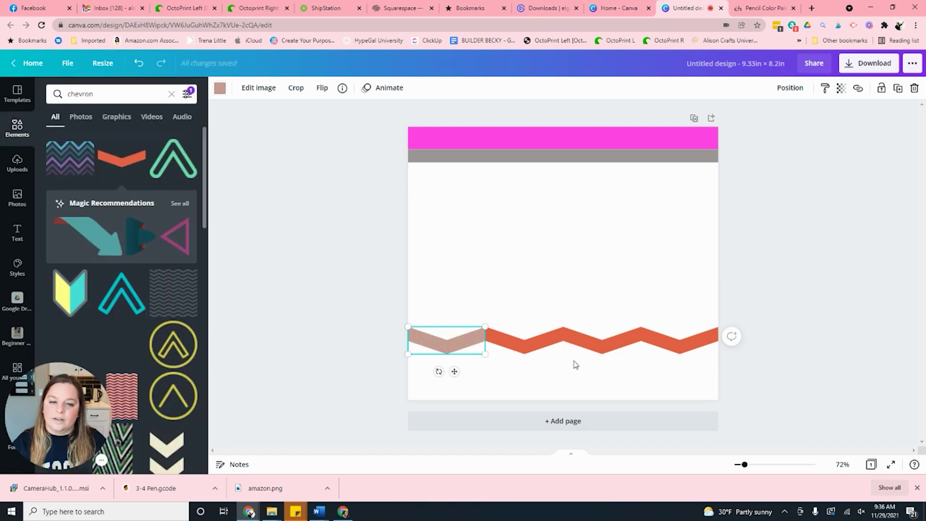
Recolor the remaining three orange-red chevrons with the same tan-pink document color as the first one.
{"action": "left_click", "coordinate": [523, 340]}
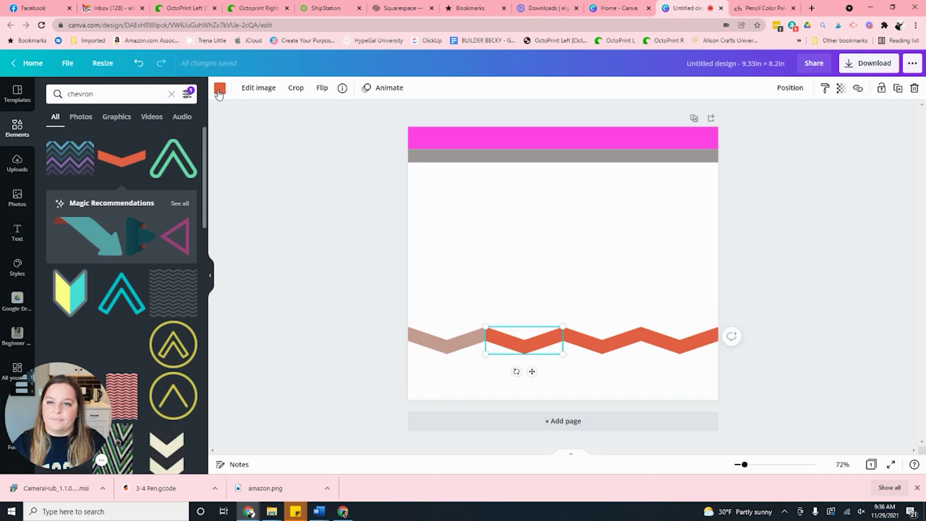
{"action": "left_click", "coordinate": [219, 88]}
{"action": "left_click", "coordinate": [108, 138]}
{"action": "key", "text": "Tab"}
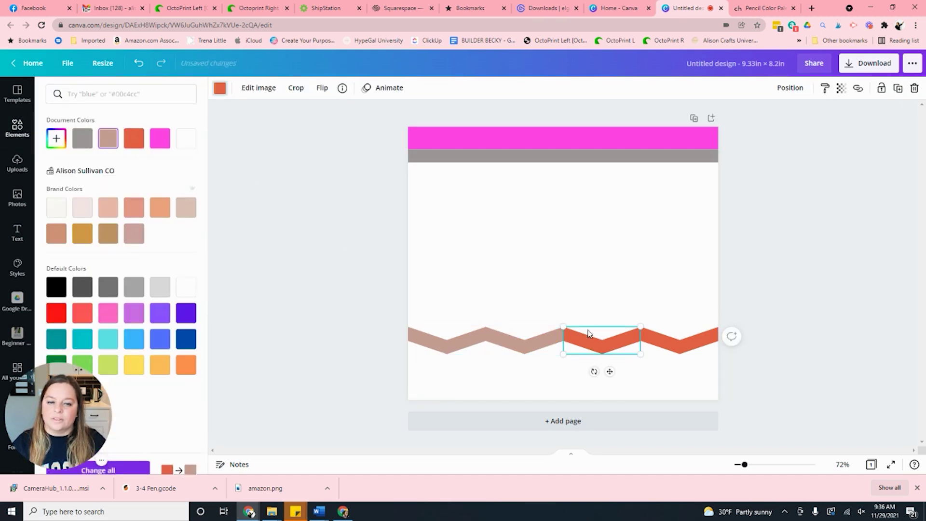
{"action": "left_click", "coordinate": [111, 144]}
{"action": "key", "text": "Tab"}
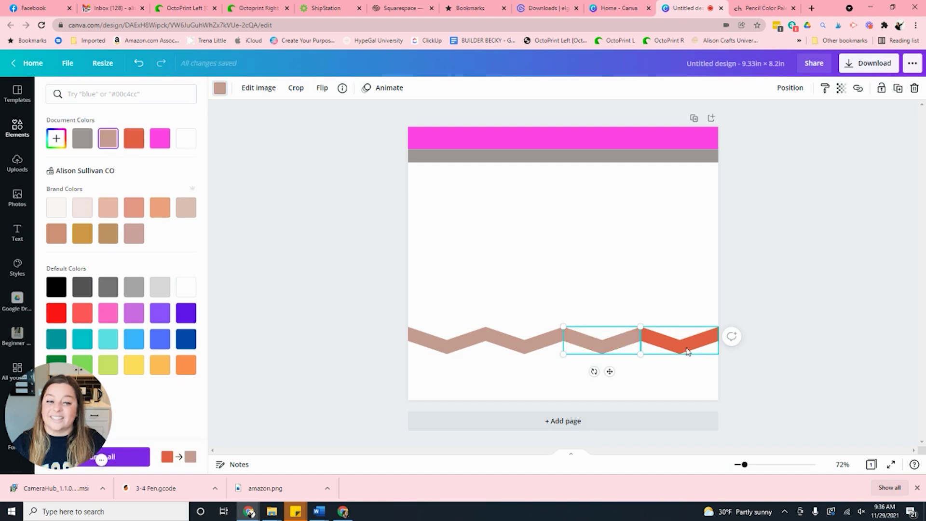
{"action": "left_click", "coordinate": [348, 196]}
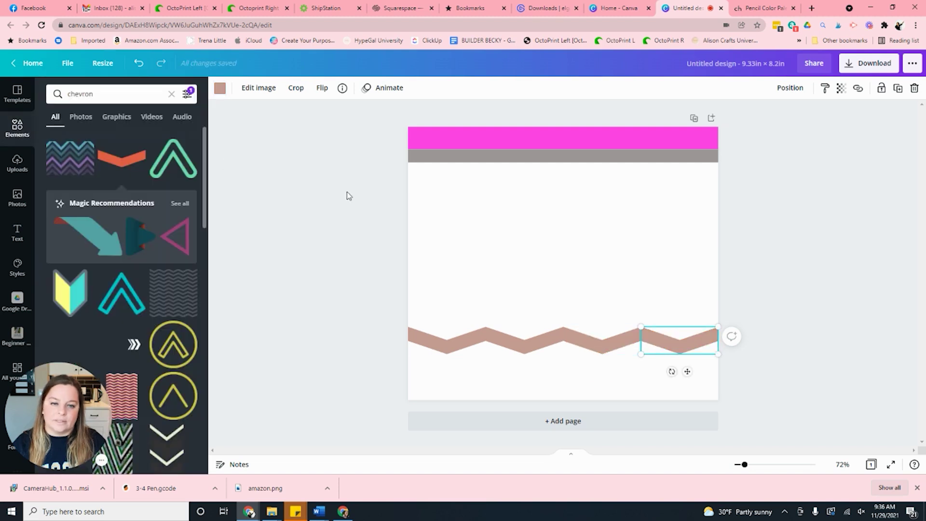
{"action": "left_click", "coordinate": [410, 196]}
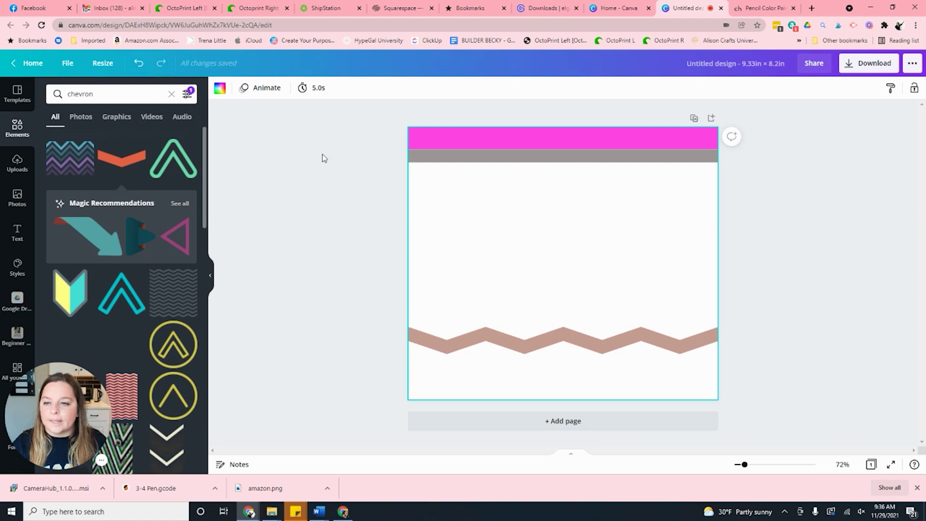
Add a square shape and stretch it across the full page width from the gray strip down over the chevron row.
{"action": "left_click", "coordinate": [17, 127]}
{"action": "left_click", "coordinate": [105, 175]}
{"action": "left_click_drag", "start_coordinate": [624, 281], "coordinate": [717, 254]}
{"action": "left_click_drag", "start_coordinate": [532, 312], "coordinate": [534, 338]}
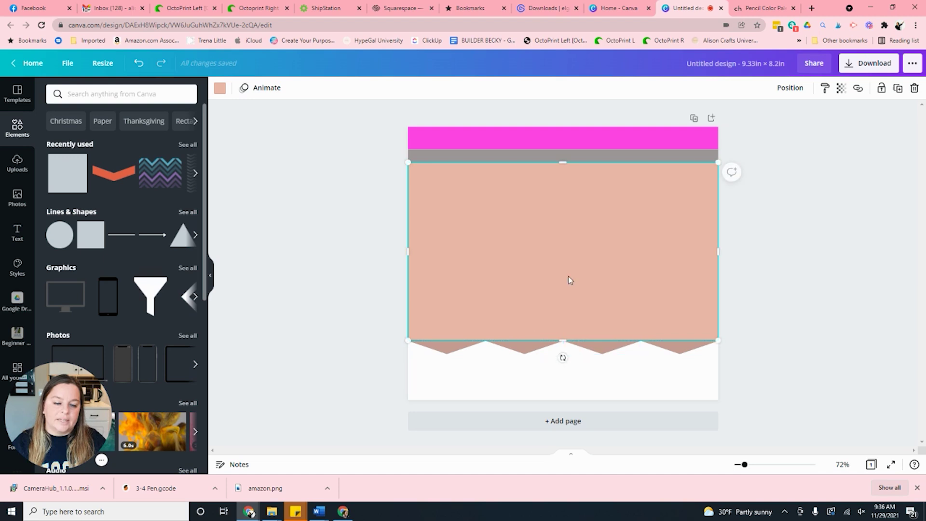
Copy the yellow hex code from the Pencil Color Palette page and set the large rectangle's color to #FFB605.
{"action": "left_click", "coordinate": [765, 8]}
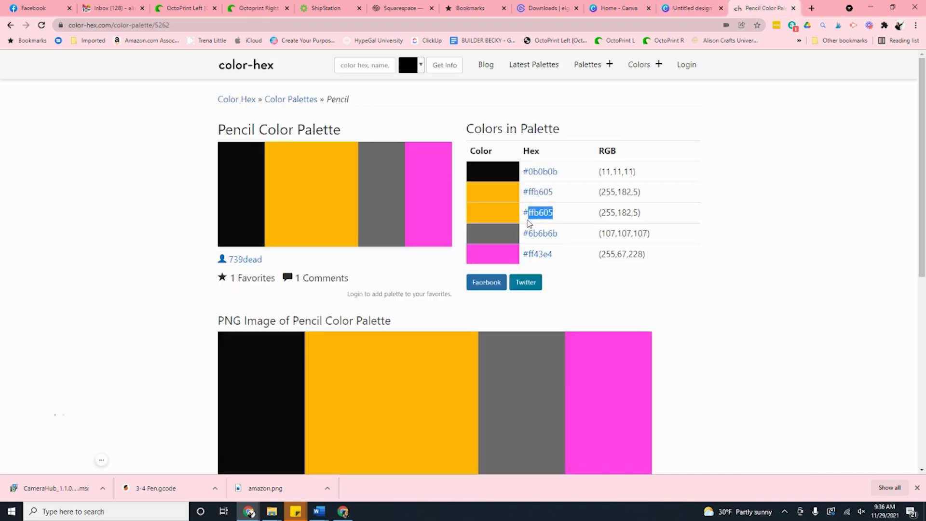
{"action": "left_click", "coordinate": [693, 8]}
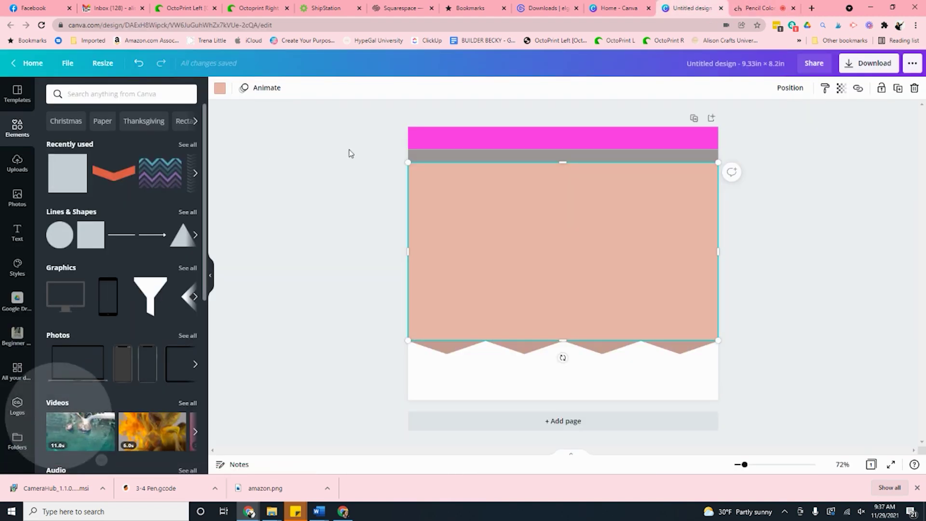
{"action": "left_click", "coordinate": [220, 89]}
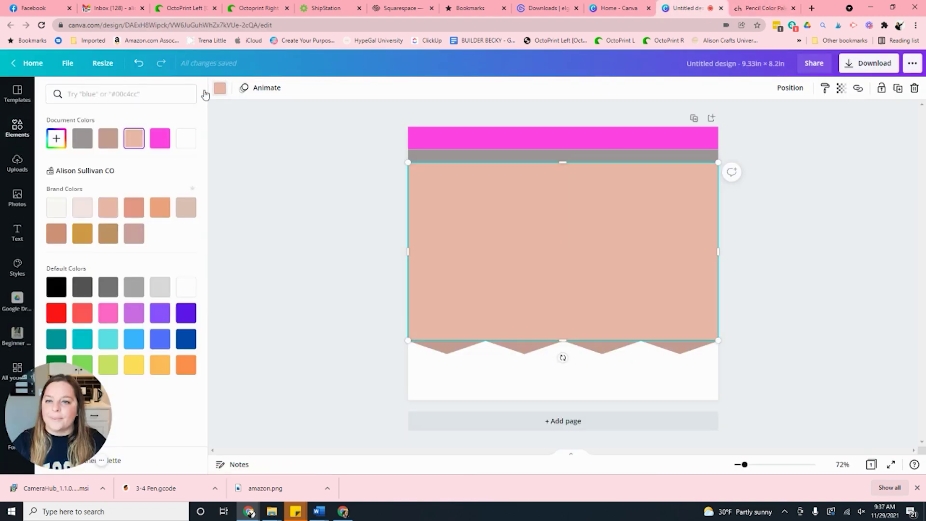
{"action": "left_click", "coordinate": [57, 139]}
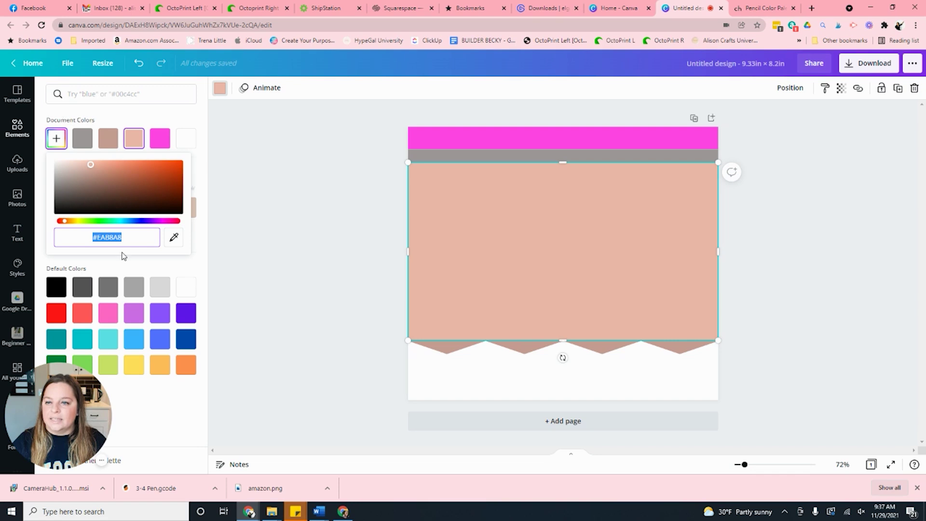
{"action": "type", "text": "#FFB605"}
{"action": "left_click", "coordinate": [278, 228]}
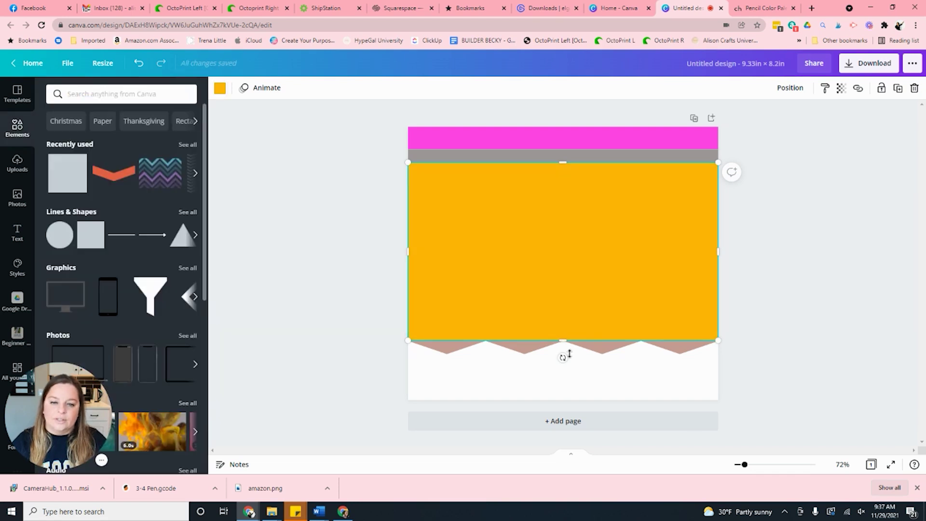
Send the yellow rectangle to the back so it sits behind the chevrons.
{"action": "right_click", "coordinate": [649, 242]}
{"action": "right_click", "coordinate": [508, 244]}
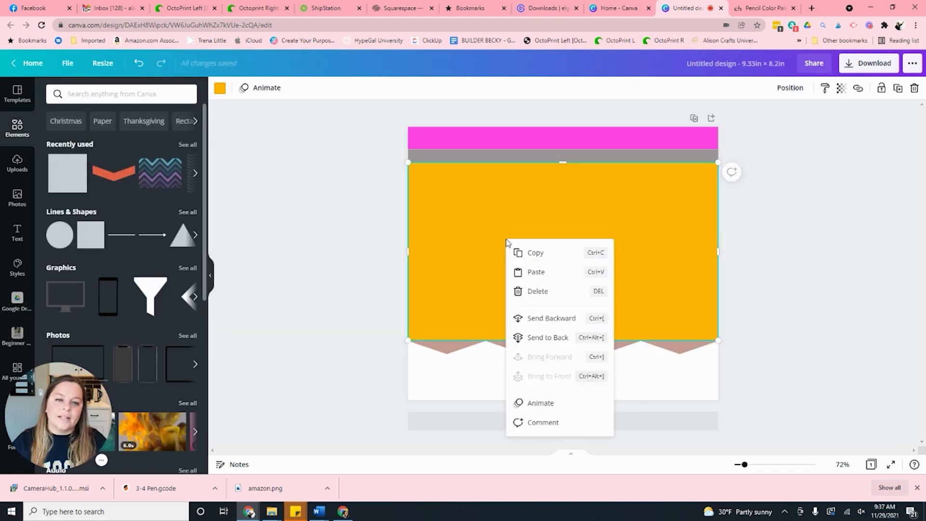
{"action": "left_click", "coordinate": [555, 339]}
{"action": "left_click", "coordinate": [347, 337]}
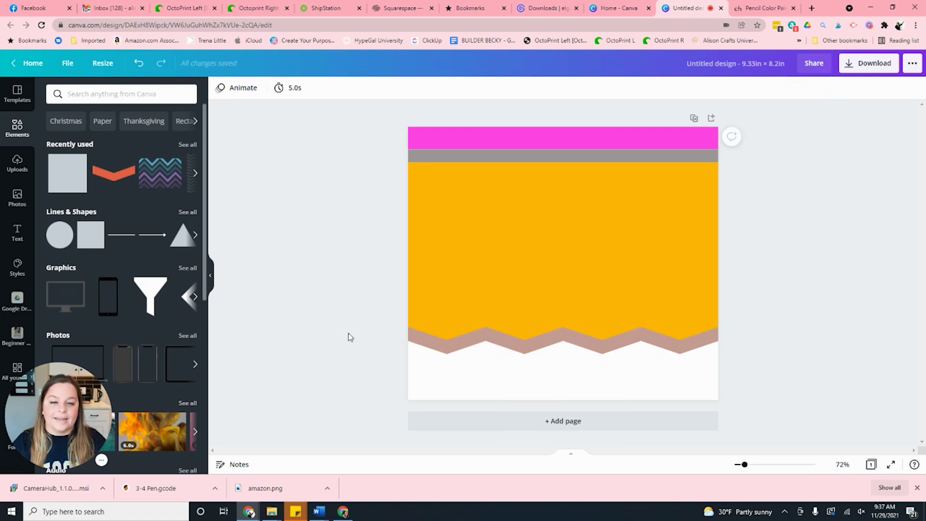
Duplicate the chevron row beneath the original and nudge the copy up to overlap it as a thicker zigzag band.
{"action": "left_click_drag", "start_coordinate": [430, 377], "coordinate": [659, 365]}
{"action": "left_click", "coordinate": [788, 324]}
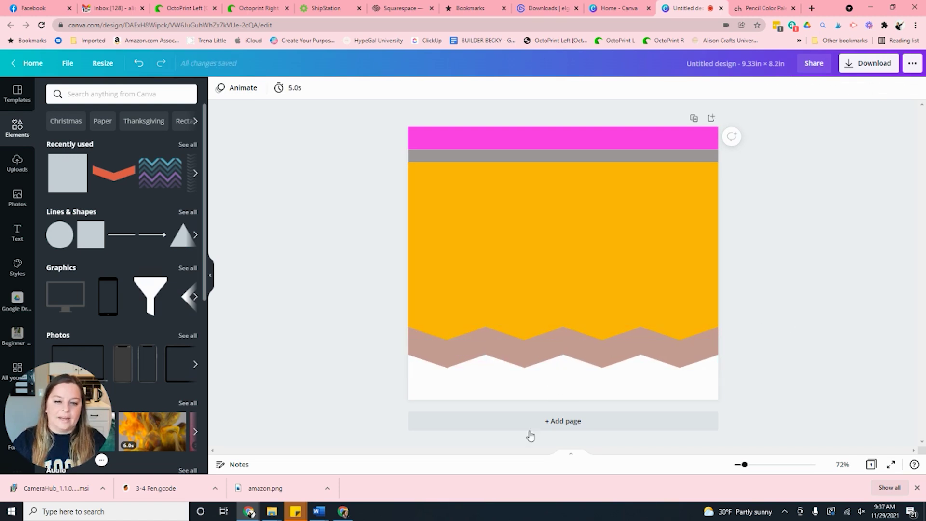
{"action": "left_click", "coordinate": [466, 363]}
{"action": "left_click", "coordinate": [515, 372]}
{"action": "left_click", "coordinate": [622, 367]}
{"action": "left_click", "coordinate": [676, 357], "text": "shift"}
{"action": "left_click", "coordinate": [523, 357], "text": "shift"}
{"action": "left_click", "coordinate": [454, 361], "text": "shift"}
{"action": "key", "text": "shift+Up"}
{"action": "key", "text": "shift+Up"}
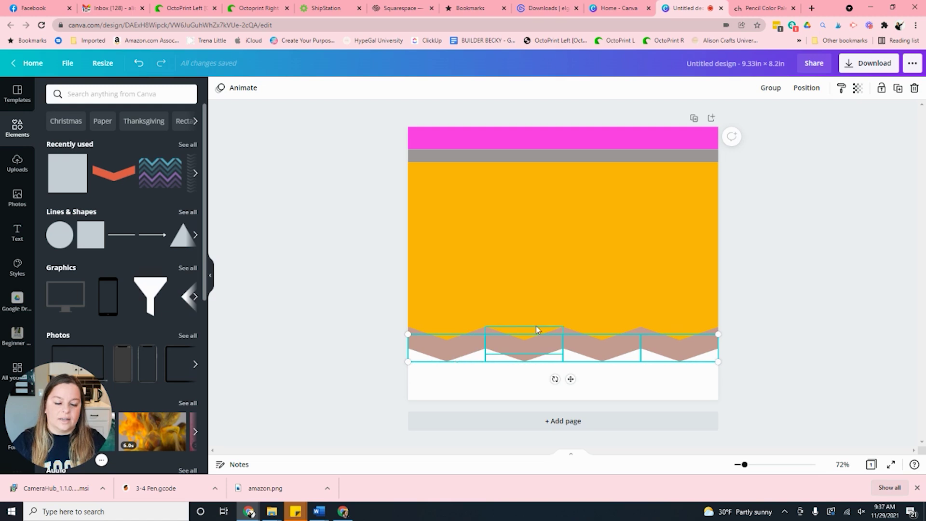
{"action": "left_click", "coordinate": [817, 287]}
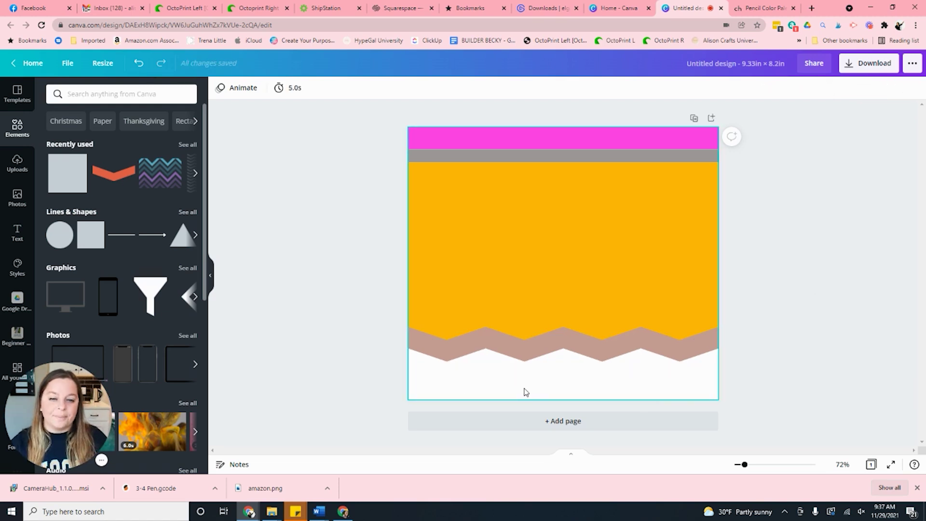
Add another square shape and stretch it to fill the full-width area from the lower chevron row to the page's bottom edge.
{"action": "left_click", "coordinate": [67, 173]}
{"action": "left_click_drag", "start_coordinate": [563, 289], "coordinate": [480, 343]}
{"action": "left_click_drag", "start_coordinate": [558, 325], "coordinate": [718, 358]}
{"action": "left_click_drag", "start_coordinate": [539, 243], "coordinate": [534, 348]}
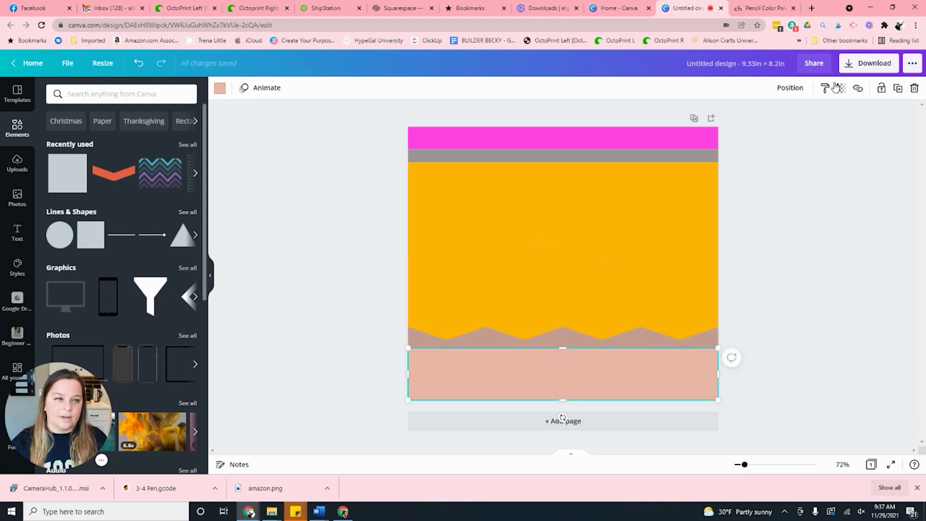
Color the bottom rectangle black and send it to the back behind the chevrons.
{"action": "left_click", "coordinate": [220, 90]}
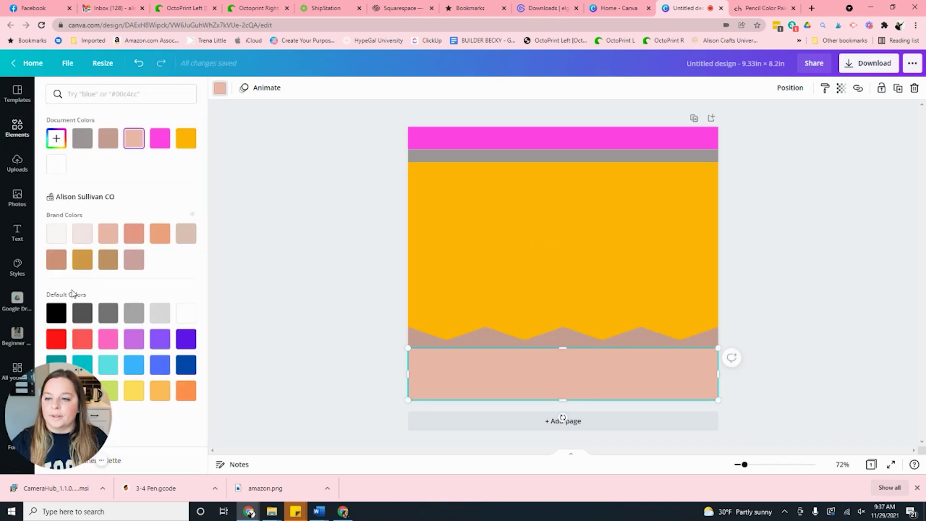
{"action": "left_click", "coordinate": [57, 314]}
{"action": "right_click", "coordinate": [482, 360]}
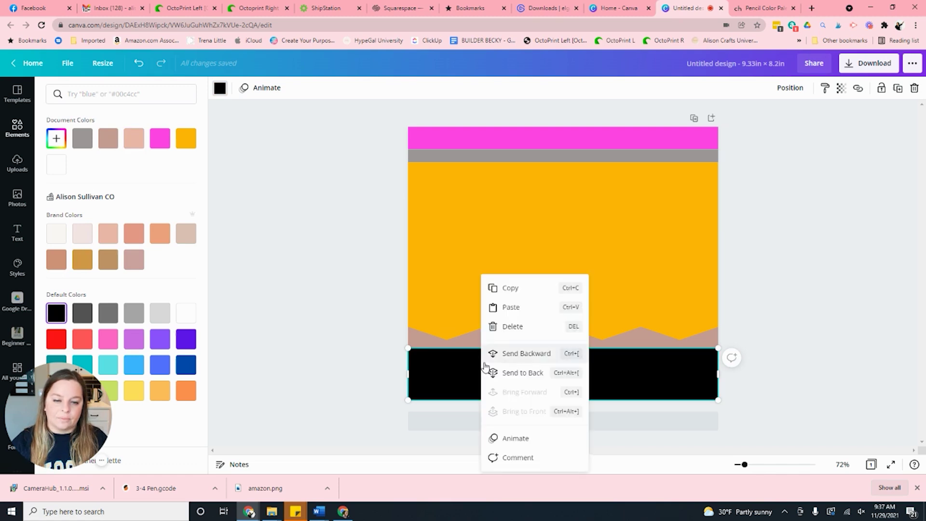
{"action": "left_click", "coordinate": [518, 376]}
{"action": "left_click", "coordinate": [791, 324]}
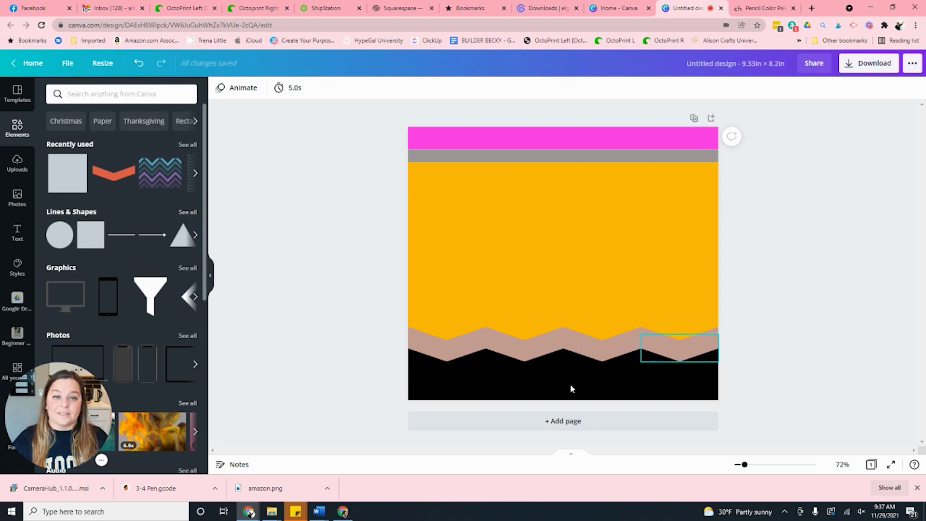
Change the eraser band at the top of the page to the softer pink from the default colors.
{"action": "left_click", "coordinate": [500, 143]}
{"action": "left_click", "coordinate": [219, 88]}
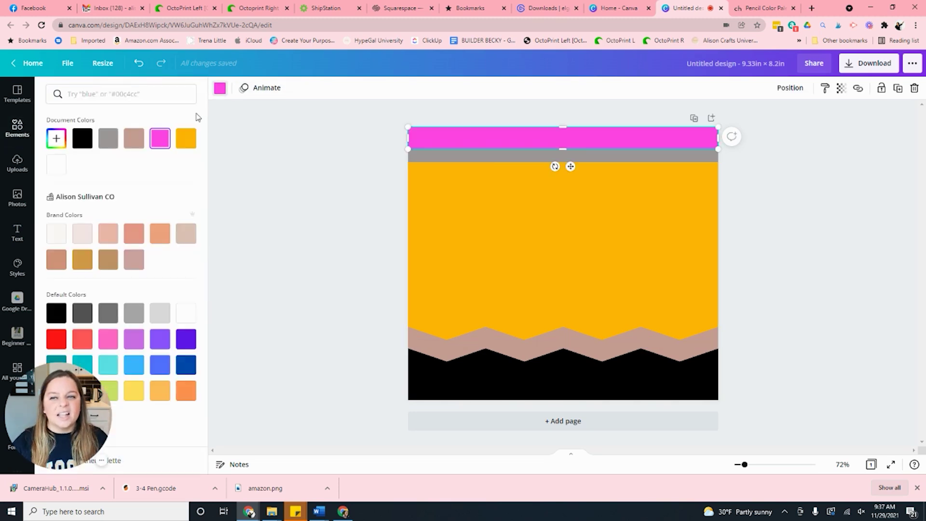
{"action": "left_click", "coordinate": [109, 346]}
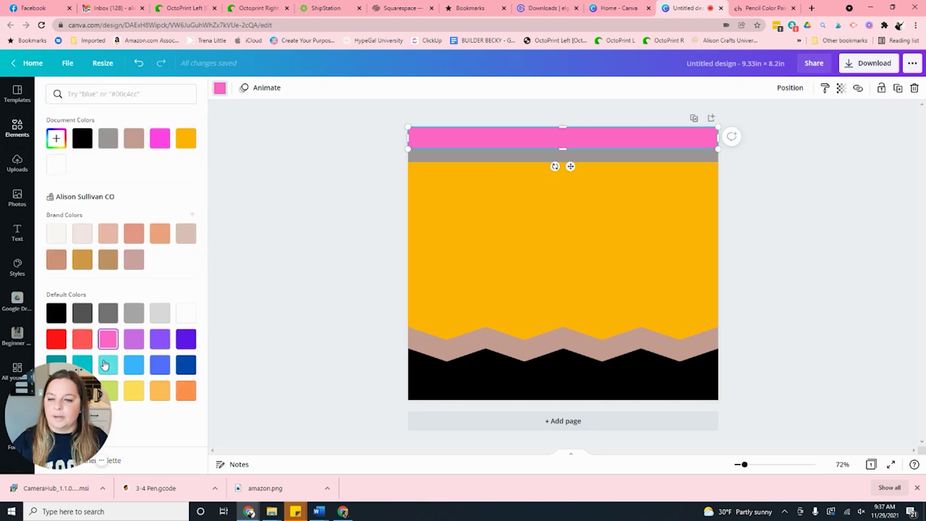
{"action": "left_click", "coordinate": [297, 238]}
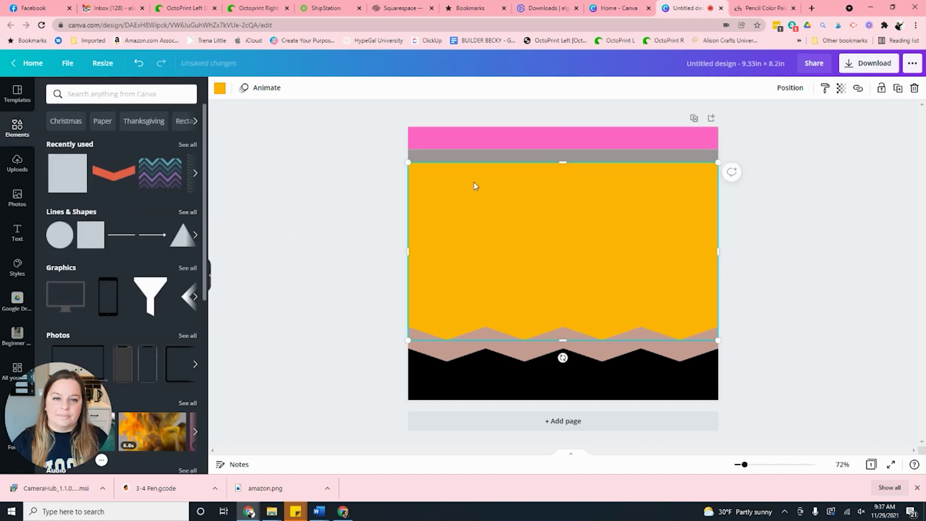
{"action": "left_click", "coordinate": [559, 265]}
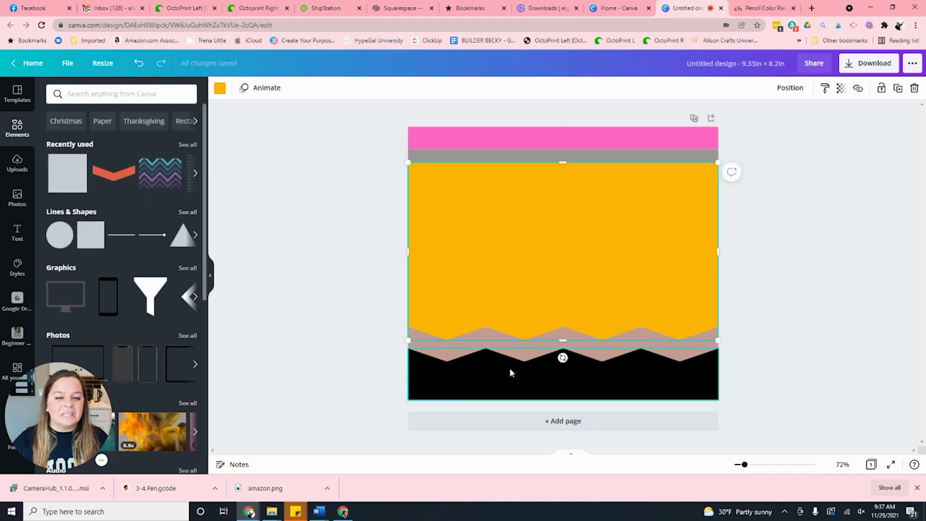
{"action": "left_click", "coordinate": [337, 339]}
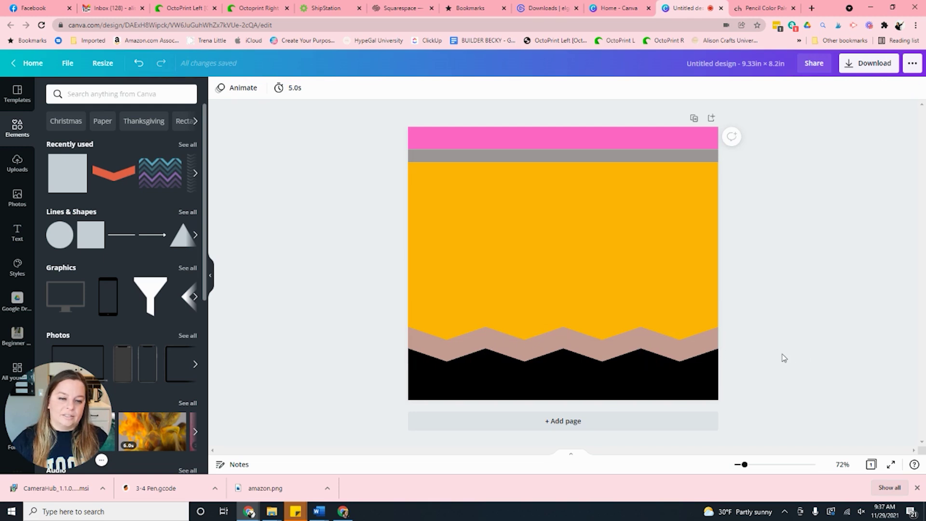
Select the four chevrons of the lower row together and nudge them down slightly to thicken the zigzag band.
{"action": "left_click", "coordinate": [447, 352]}
{"action": "left_click", "coordinate": [514, 355], "text": "shift"}
{"action": "left_click", "coordinate": [601, 351], "text": "shift"}
{"action": "left_click", "coordinate": [673, 352], "text": "shift"}
{"action": "key", "text": "Down"}
{"action": "key", "text": "Down"}
{"action": "key", "text": "Down"}
{"action": "key", "text": "Down"}
{"action": "key", "text": "Down"}
{"action": "key", "text": "Down"}
{"action": "key", "text": "Down"}
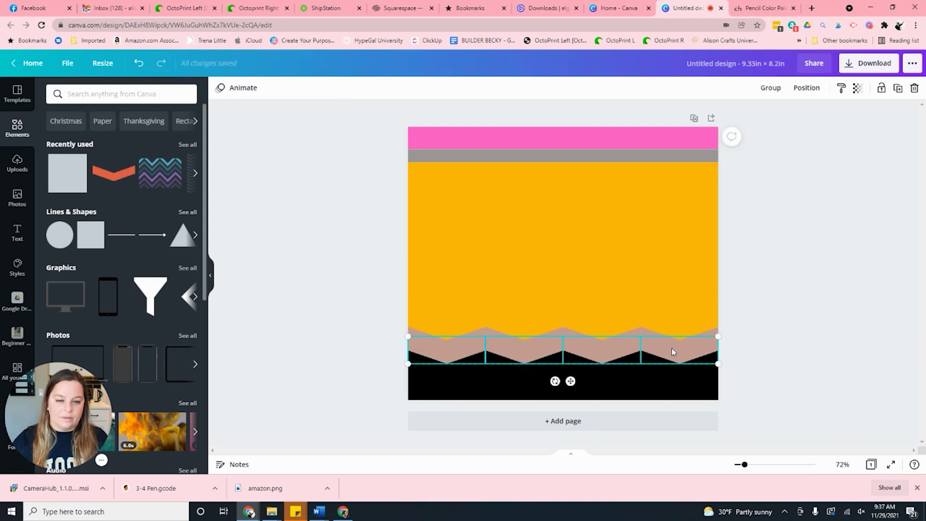
{"action": "left_click", "coordinate": [867, 344]}
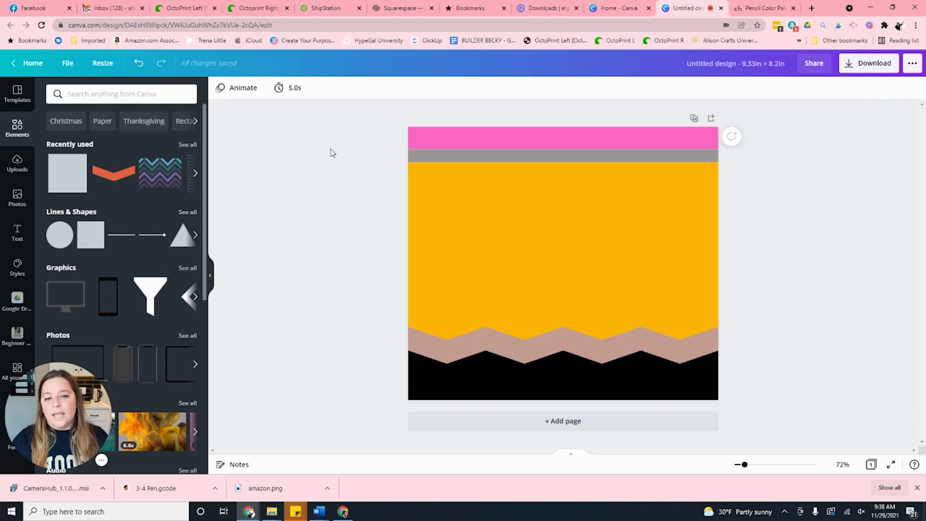
{"action": "left_click", "coordinate": [662, 215]}
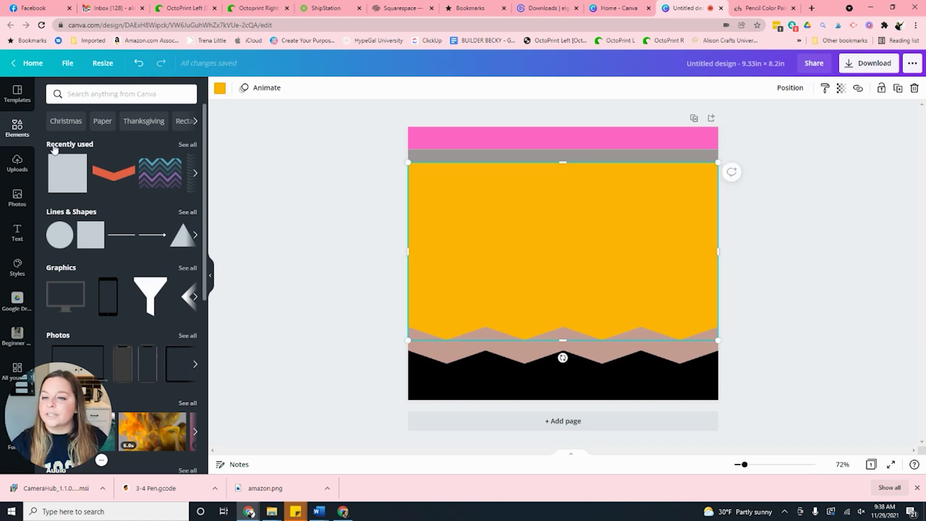
Search the elements for rainbow and try the multicolor rainbow graphic on the yellow body, deleting it again.
{"action": "left_click", "coordinate": [81, 96]}
{"action": "type", "text": "rainbow"}
{"action": "key", "text": "Return"}
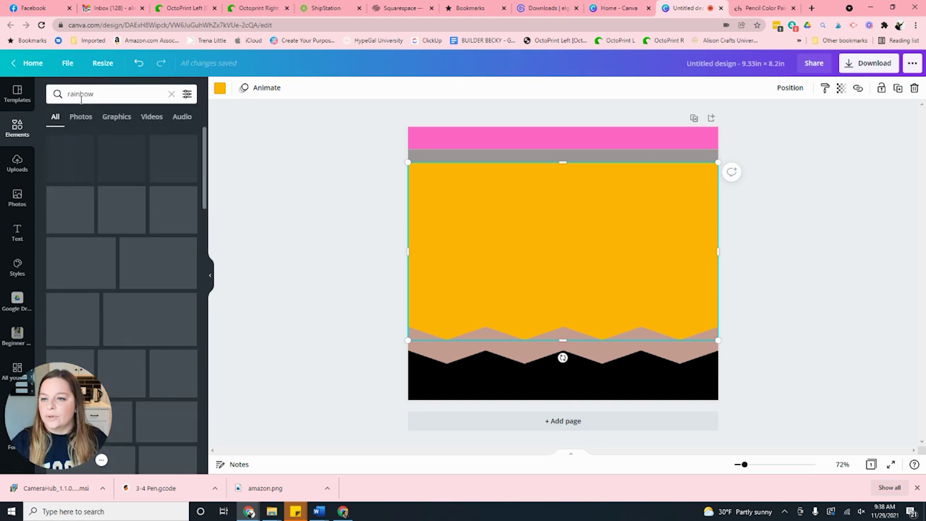
{"action": "left_click_drag", "start_coordinate": [158, 224], "coordinate": [446, 289]}
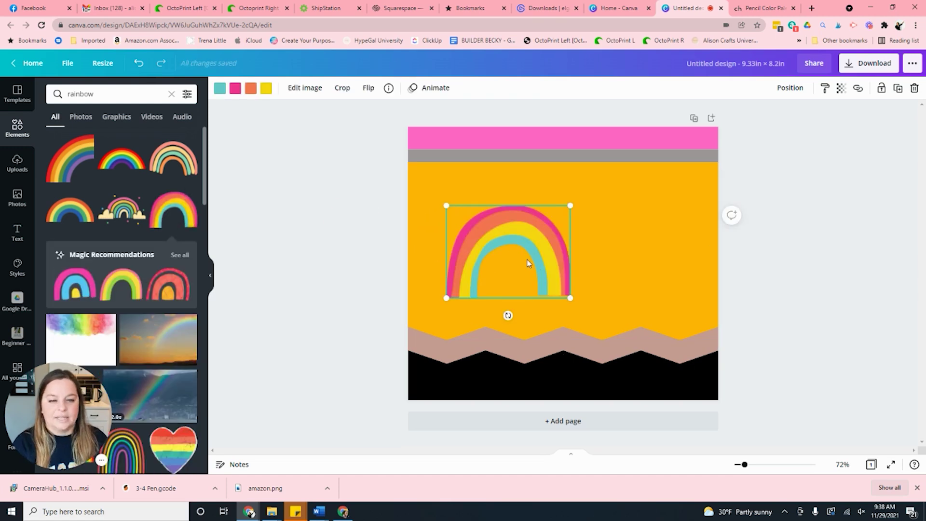
{"action": "key", "text": "Delete"}
Search the photo library for "coffee pattern".
{"action": "left_click", "coordinate": [16, 127]}
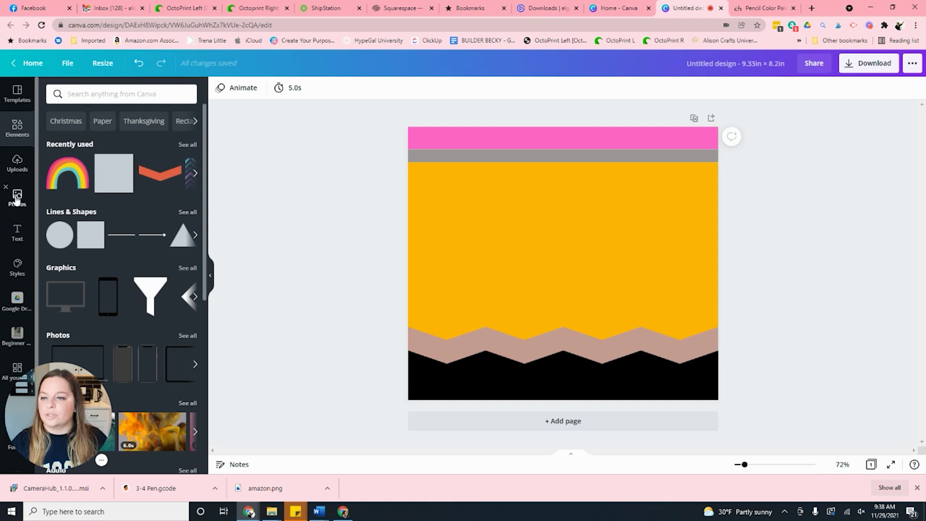
{"action": "left_click", "coordinate": [16, 197]}
{"action": "left_click", "coordinate": [103, 99]}
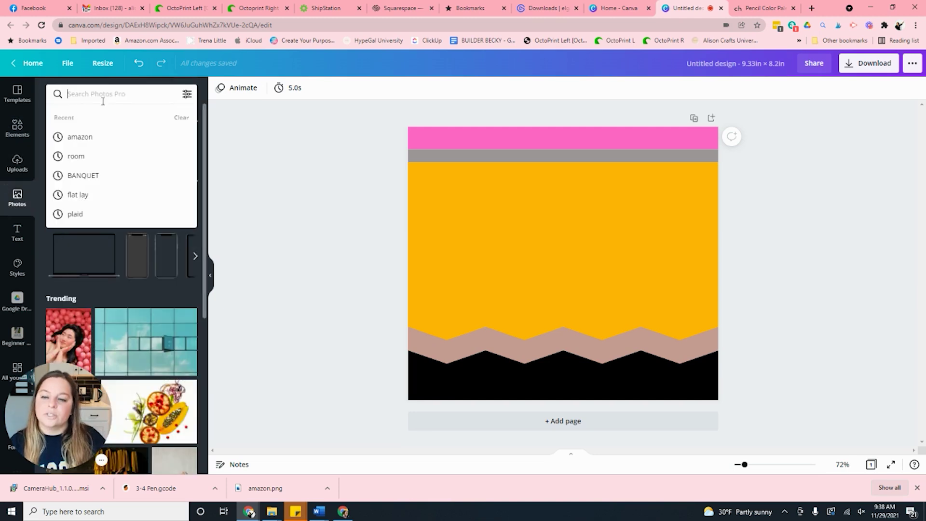
{"action": "type", "text": "raniv"}
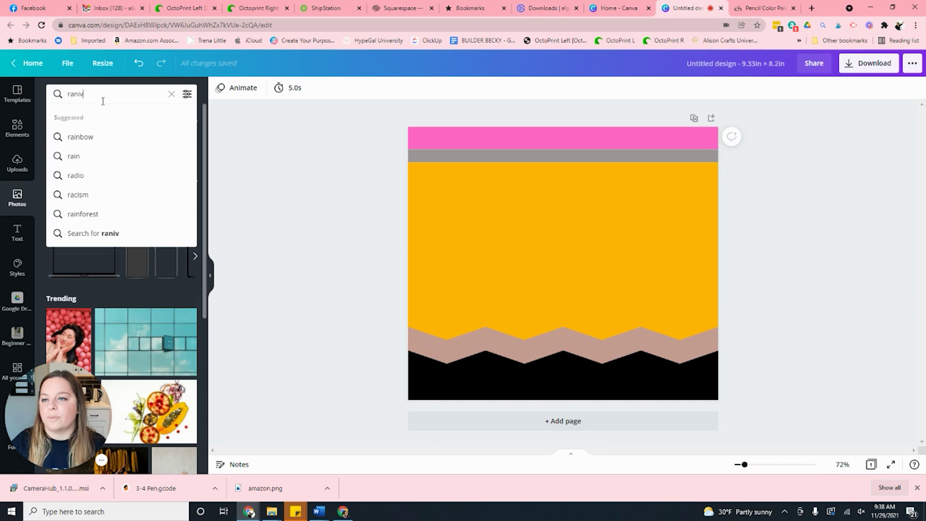
{"action": "key", "text": "BackSpace"}
{"action": "key", "text": "BackSpace"}
{"action": "key", "text": "BackSpace"}
{"action": "type", "text": "coffee pattern"}
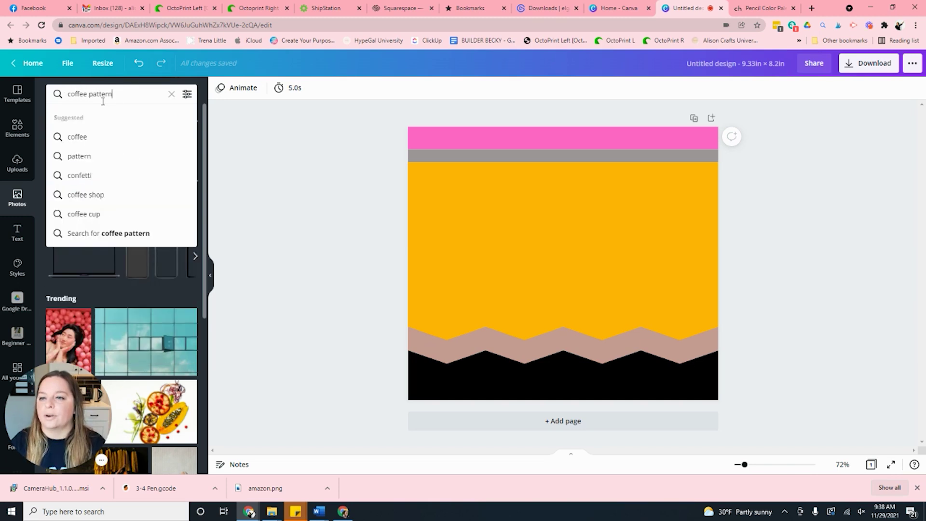
{"action": "key", "text": "Return"}
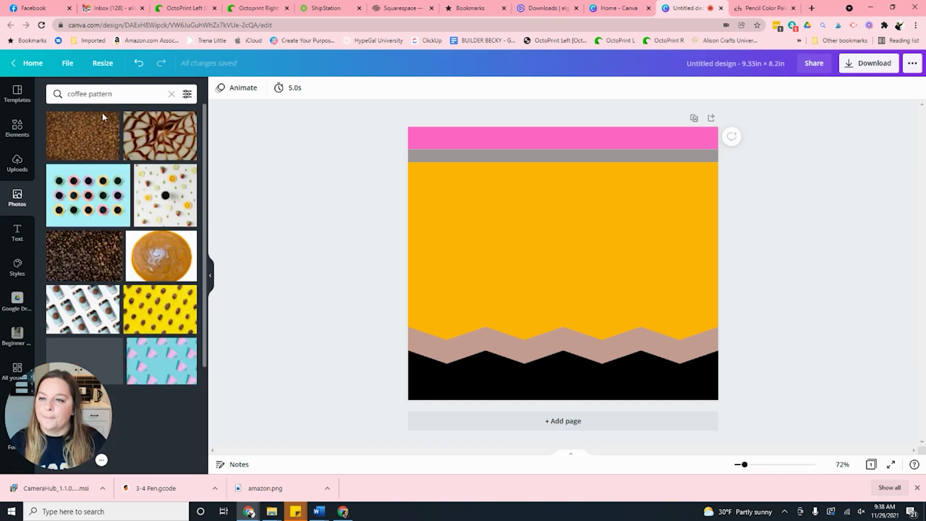
Try the white coffee-cup pattern photo enlarged over the pencil design, and remove it again.
{"action": "left_click_drag", "start_coordinate": [82, 309], "coordinate": [490, 218]}
{"action": "left_click_drag", "start_coordinate": [661, 323], "coordinate": [713, 362]}
{"action": "left_click_drag", "start_coordinate": [628, 291], "coordinate": [635, 296]}
{"action": "key", "text": "Delete"}
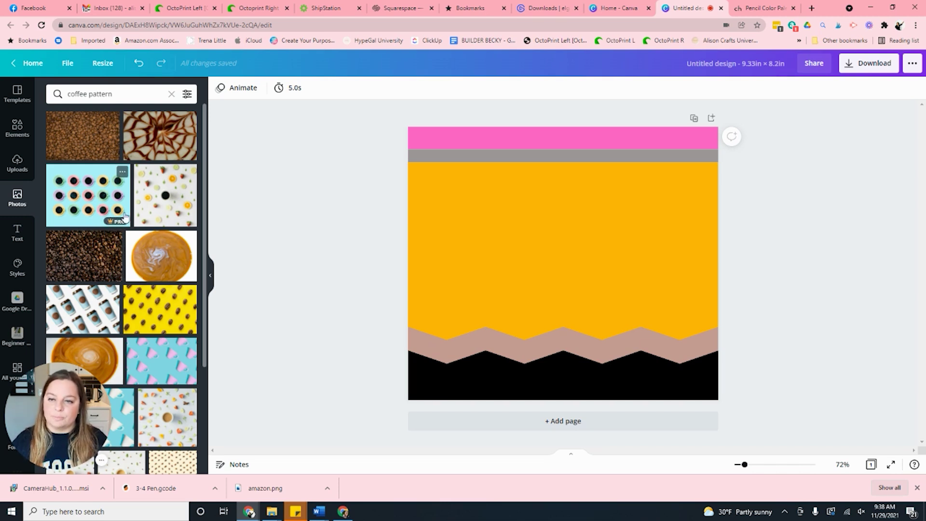
Filter the coffee pattern photo results to show only free images.
{"action": "left_click", "coordinate": [187, 96]}
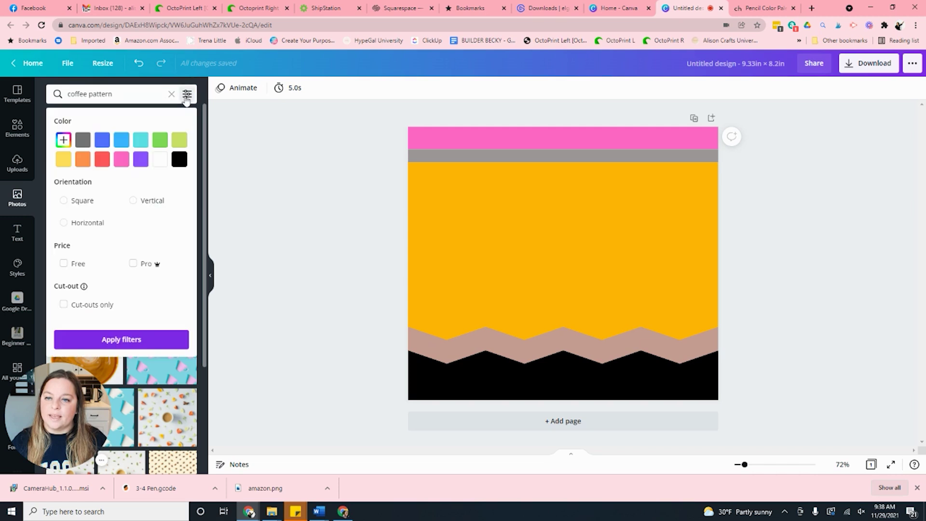
{"action": "left_click", "coordinate": [63, 264]}
{"action": "left_click", "coordinate": [126, 340]}
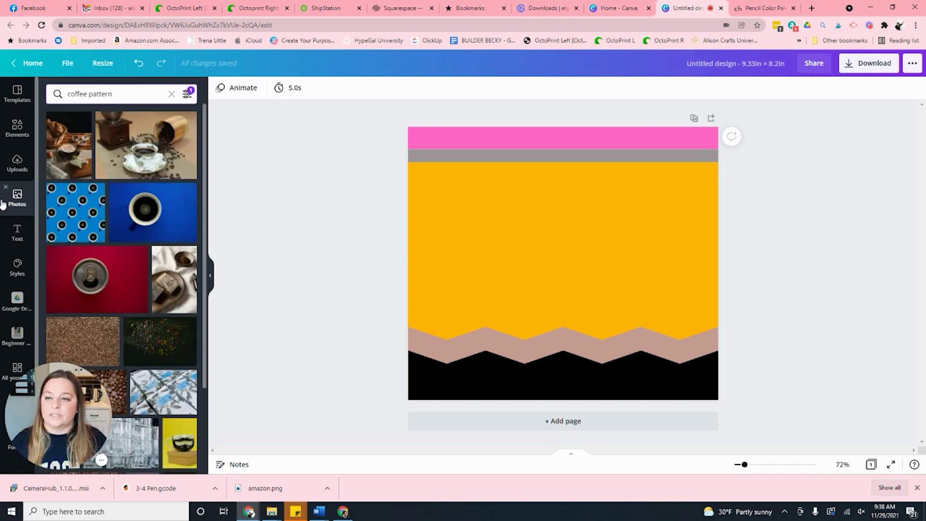
Try one of the previously uploaded graphics on the yellow body, delete it, and return to the elements library.
{"action": "left_click", "coordinate": [21, 167]}
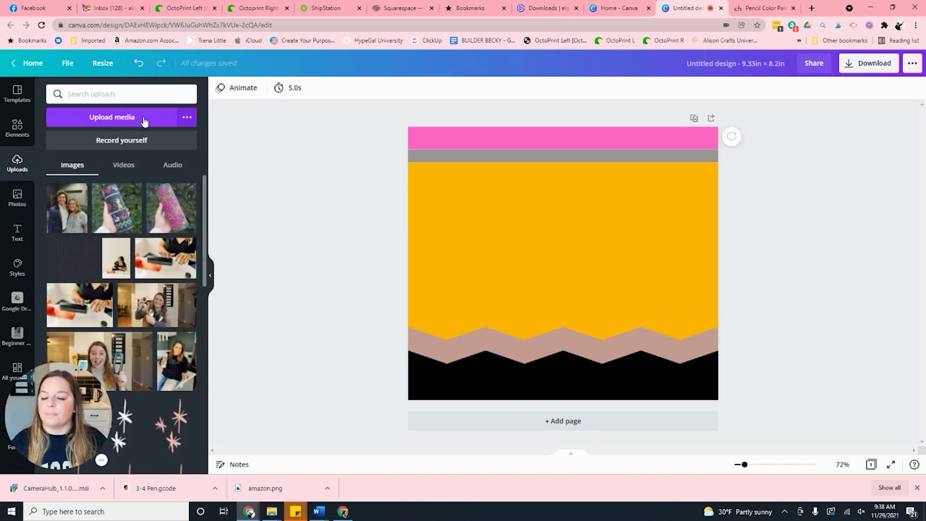
{"action": "scroll", "coordinate": [195, 269], "scroll_direction": "down", "scroll_amount": 10}
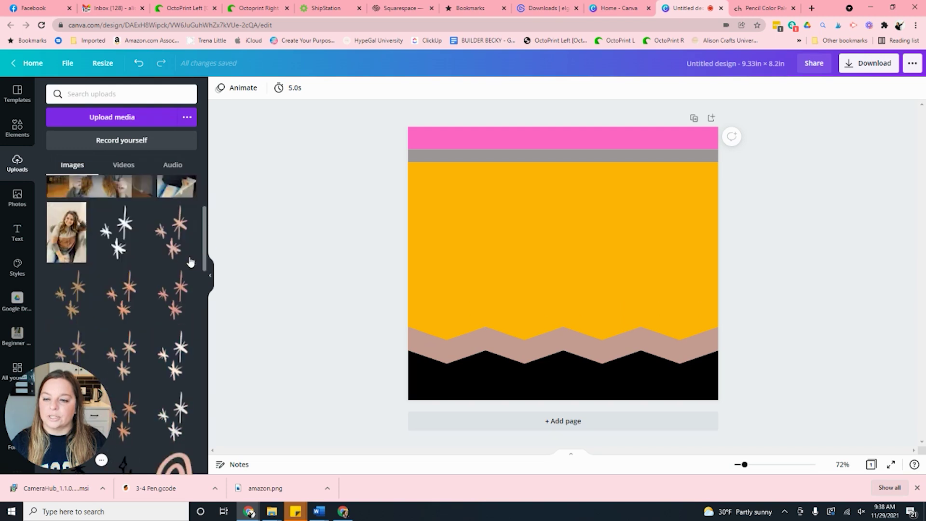
{"action": "left_click_drag", "start_coordinate": [104, 286], "coordinate": [496, 242]}
{"action": "key", "text": "Delete"}
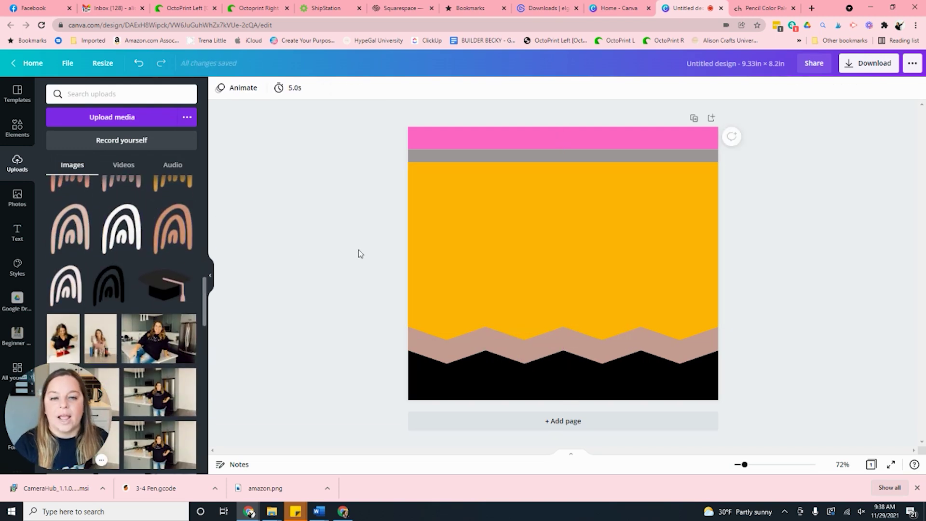
{"action": "left_click", "coordinate": [22, 133]}
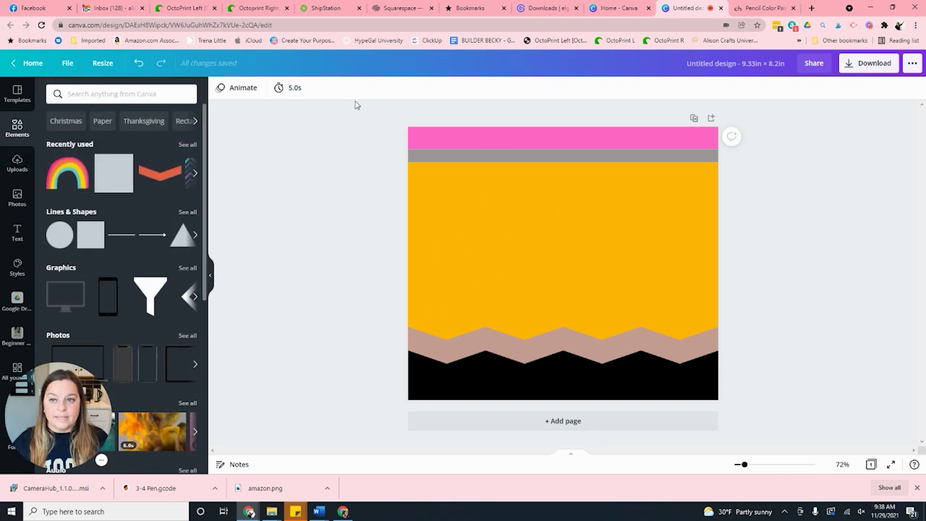
Download the design as a PNG and save it to the Desktop as "pencil template".
{"action": "left_click", "coordinate": [866, 68]}
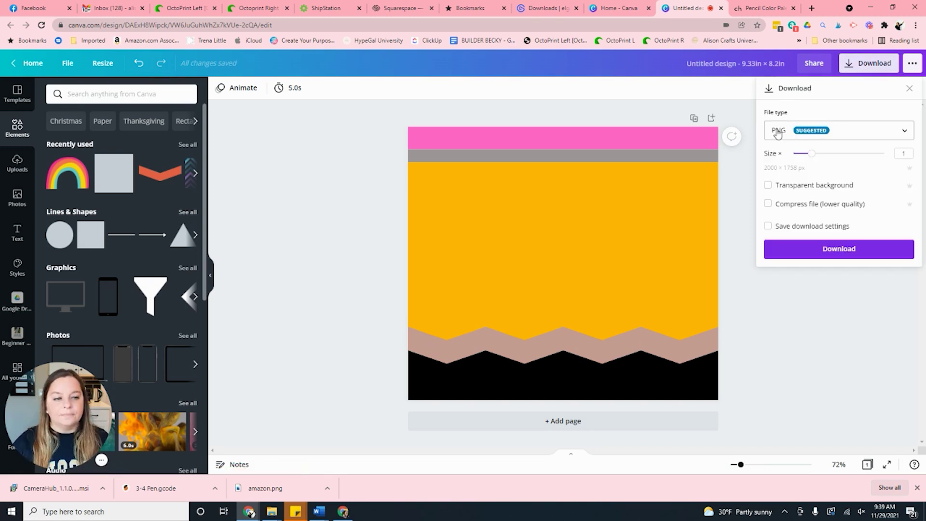
{"action": "left_click", "coordinate": [840, 253]}
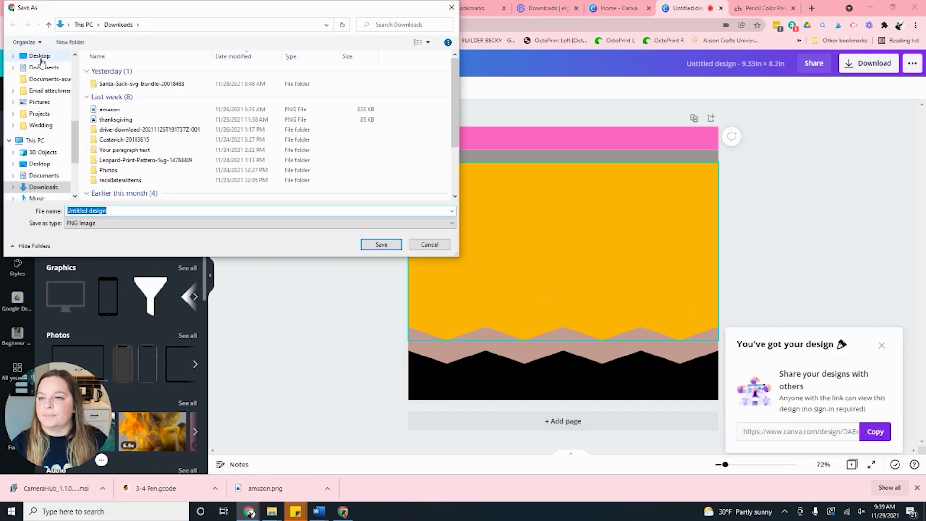
{"action": "left_click", "coordinate": [40, 56]}
{"action": "double_click", "coordinate": [133, 212]}
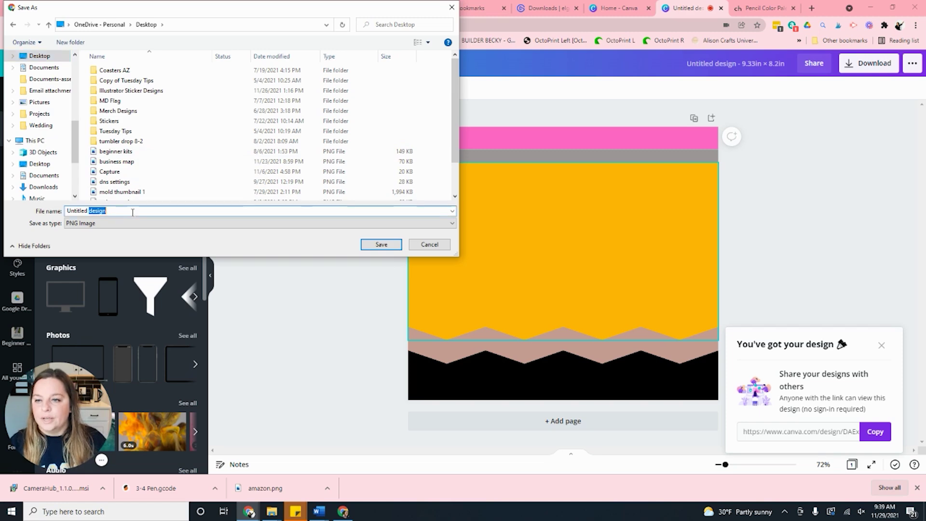
{"action": "type", "text": "pencil template"}
{"action": "key", "text": "Return"}
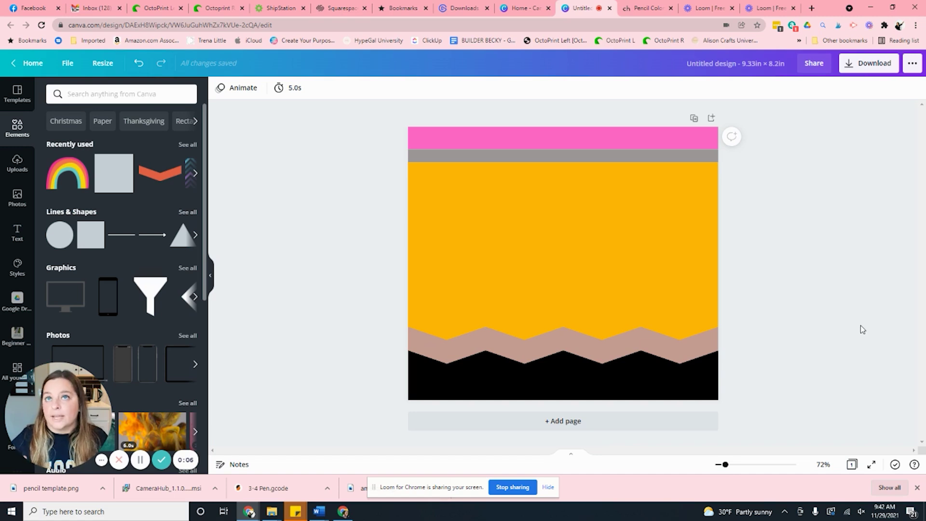
Open the MAMA design from the recent designs and look through its pages of example tumbler wraps.
{"action": "left_click", "coordinate": [522, 5]}
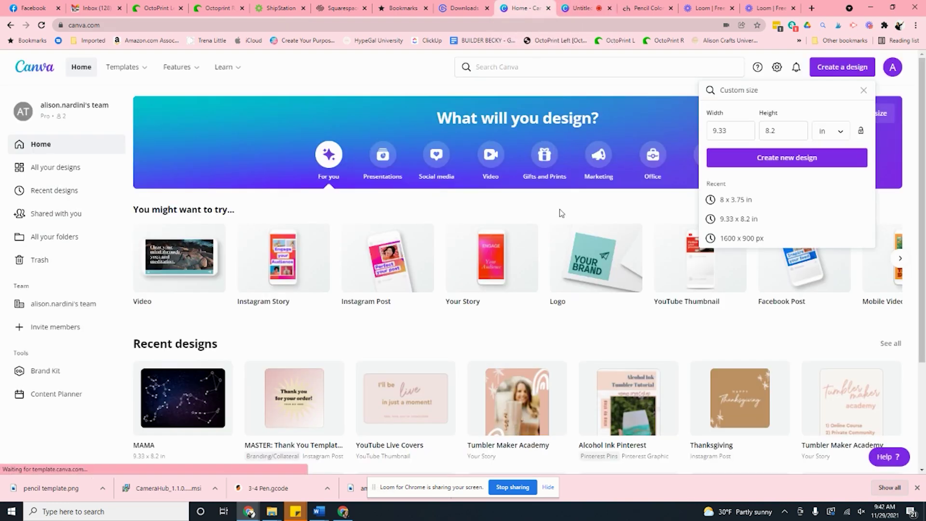
{"action": "scroll", "coordinate": [555, 232], "scroll_direction": "down", "scroll_amount": 3}
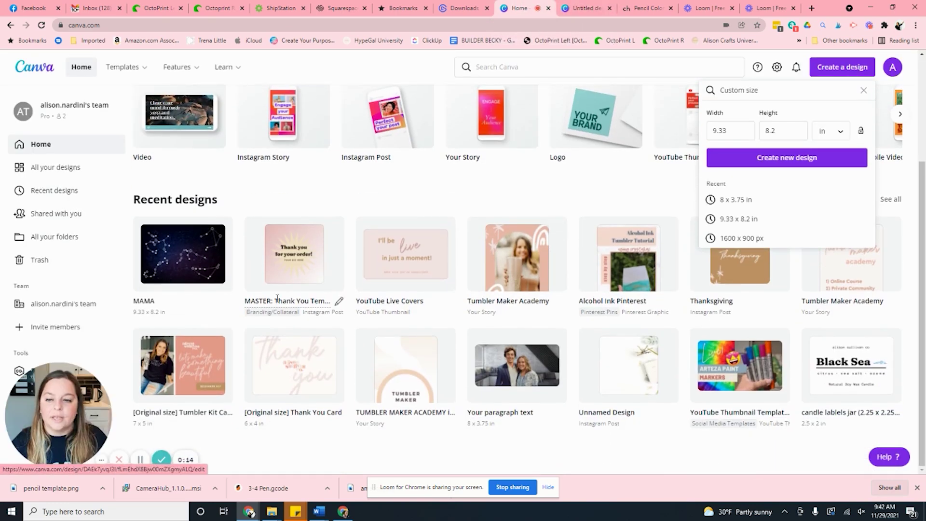
{"action": "left_click", "coordinate": [147, 262]}
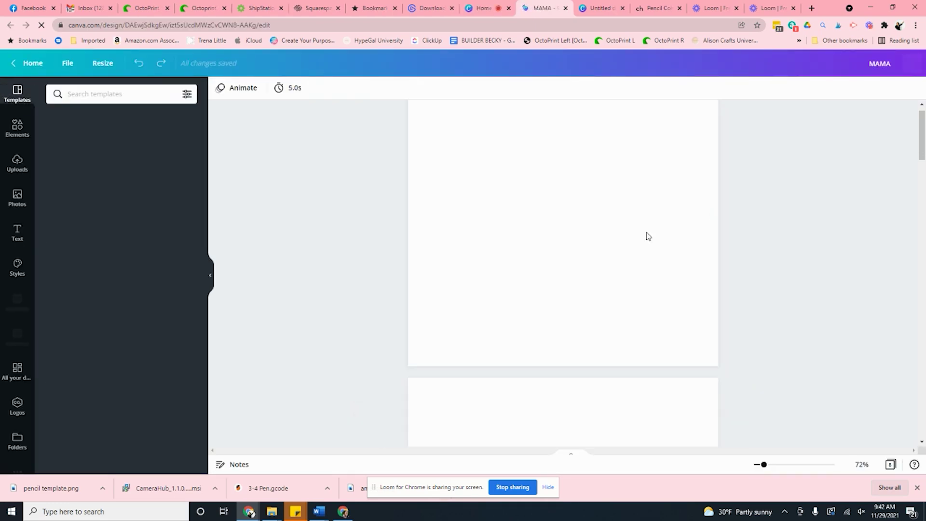
{"action": "scroll", "coordinate": [765, 244], "scroll_direction": "down", "scroll_amount": 9}
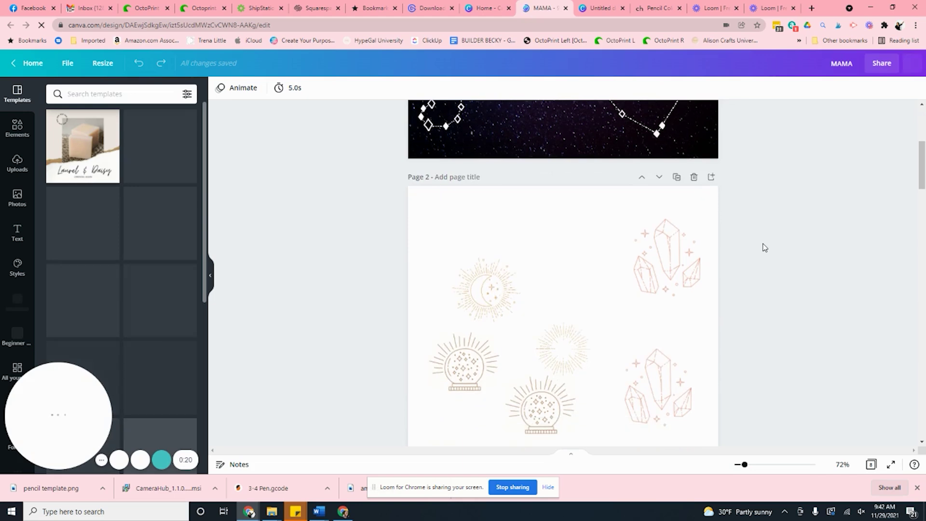
{"action": "scroll", "coordinate": [590, 270], "scroll_direction": "down", "scroll_amount": 8}
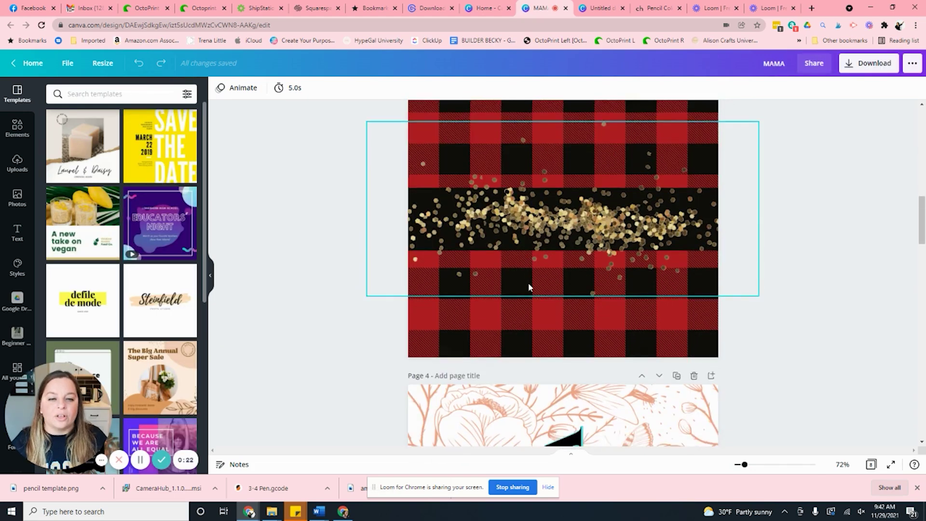
{"action": "scroll", "coordinate": [438, 282], "scroll_direction": "down", "scroll_amount": 8}
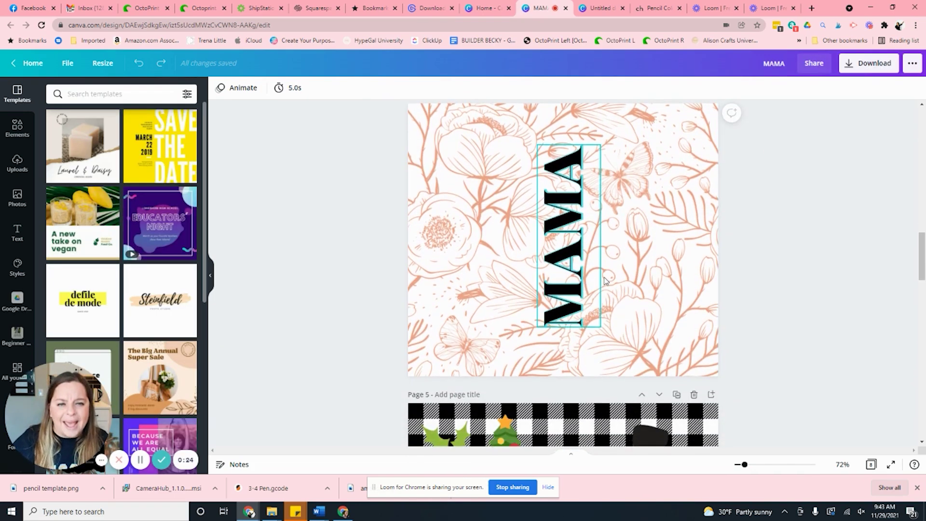
{"action": "scroll", "coordinate": [602, 274], "scroll_direction": "down", "scroll_amount": 8}
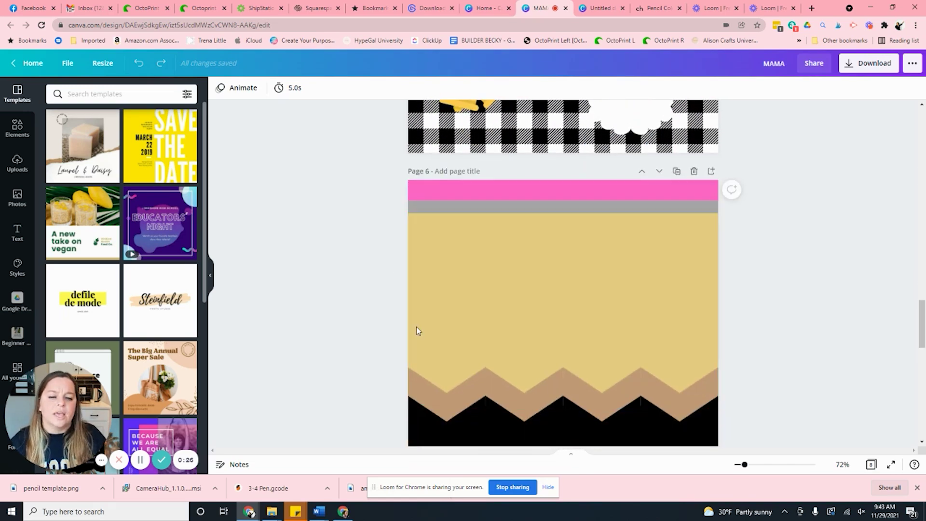
{"action": "scroll", "coordinate": [645, 305], "scroll_direction": "down", "scroll_amount": 8}
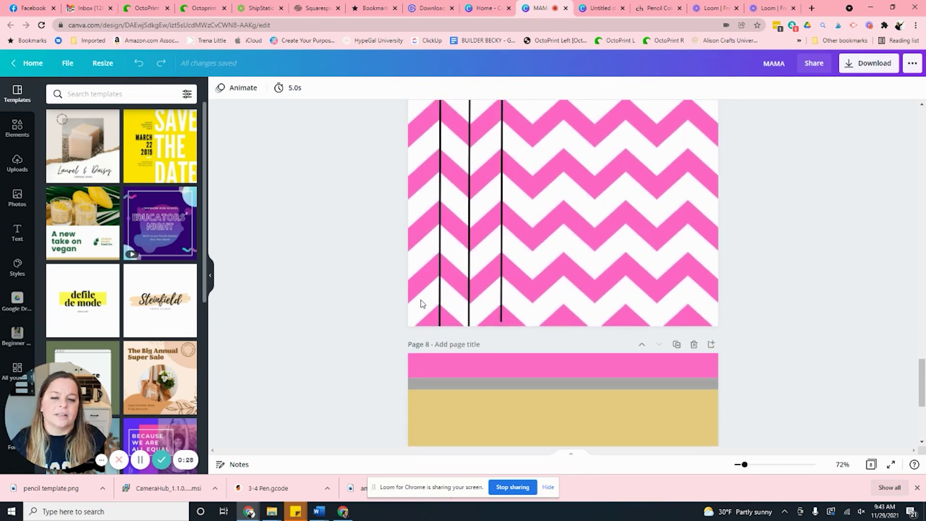
{"action": "scroll", "coordinate": [632, 292], "scroll_direction": "up", "scroll_amount": 13}
{"action": "scroll", "coordinate": [632, 292], "scroll_direction": "up", "scroll_amount": 20}
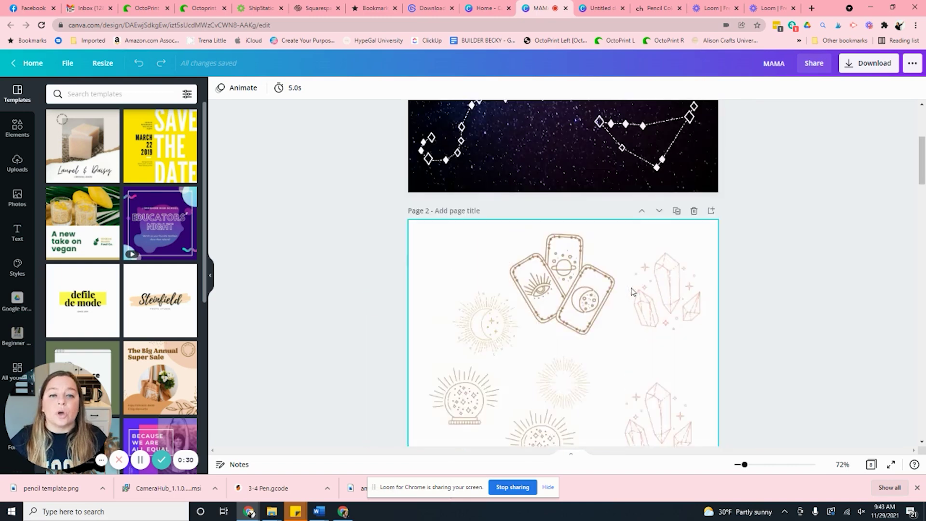
{"action": "scroll", "coordinate": [632, 292], "scroll_direction": "down", "scroll_amount": 7}
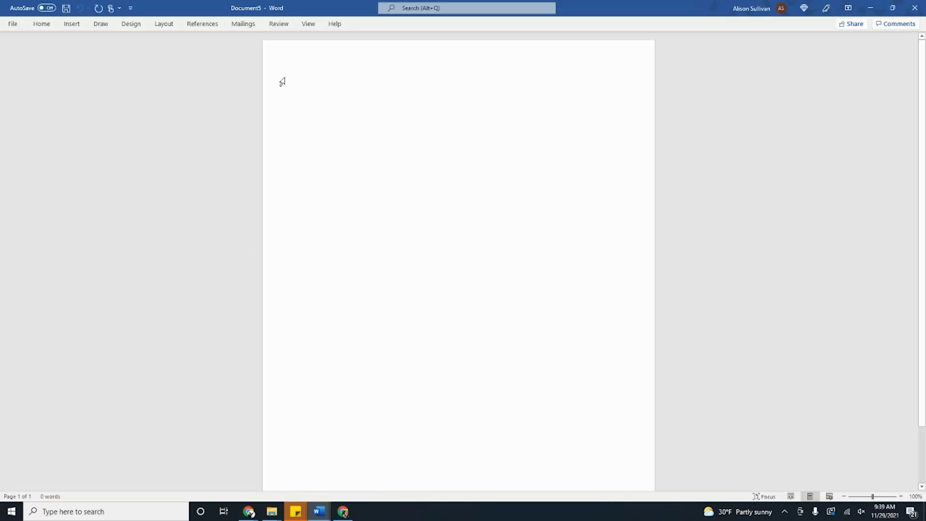
Switch to the blank Word document and insert the "pencil template" picture from the Desktop.
{"action": "left_click", "coordinate": [13, 24]}
{"action": "left_click", "coordinate": [10, 23]}
{"action": "left_click", "coordinate": [72, 25]}
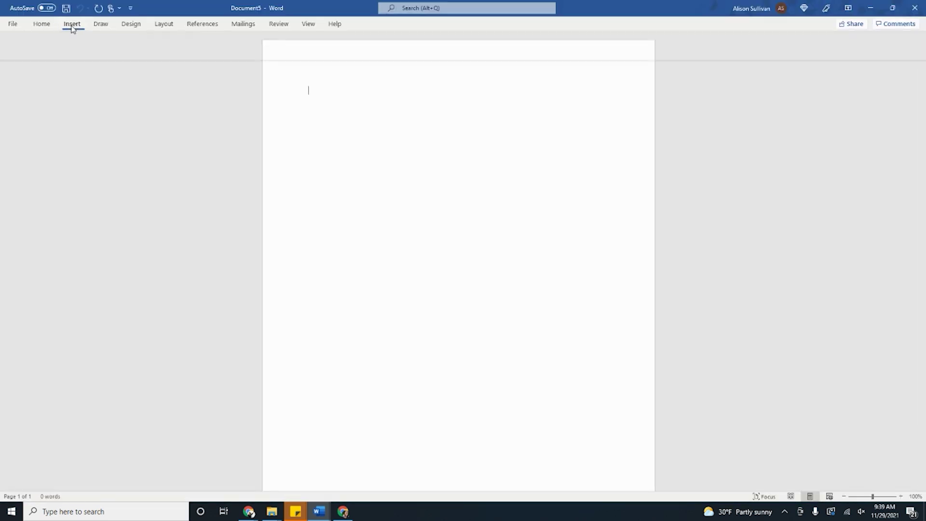
{"action": "left_click", "coordinate": [104, 48]}
{"action": "left_click", "coordinate": [128, 89]}
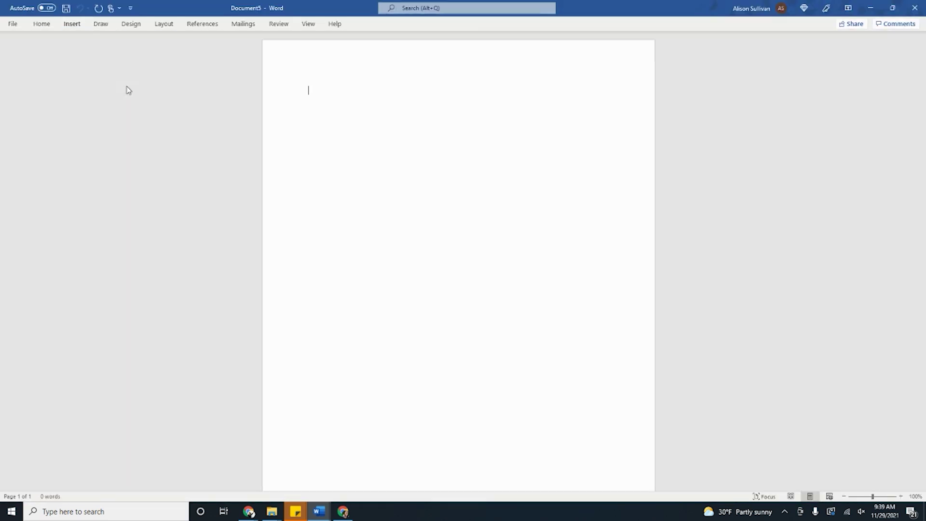
{"action": "scroll", "coordinate": [41, 99], "scroll_direction": "up", "scroll_amount": 5}
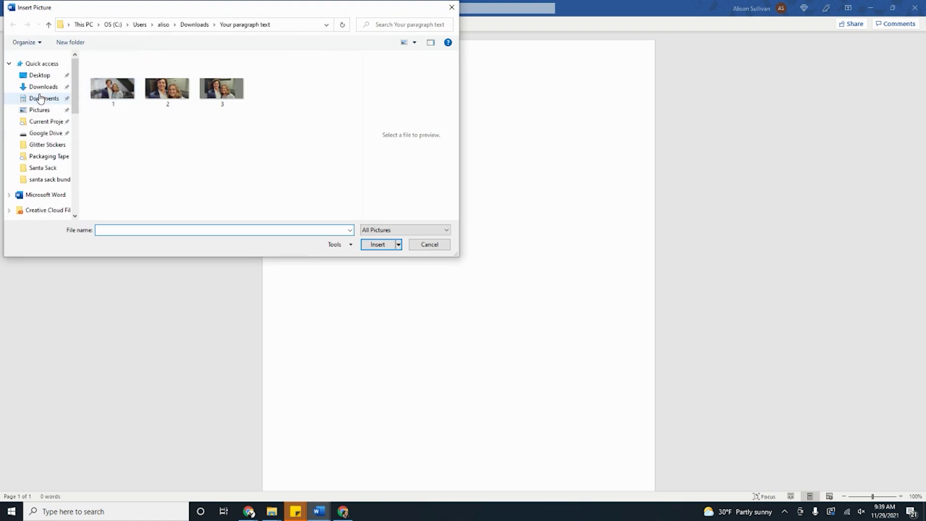
{"action": "left_click", "coordinate": [39, 76]}
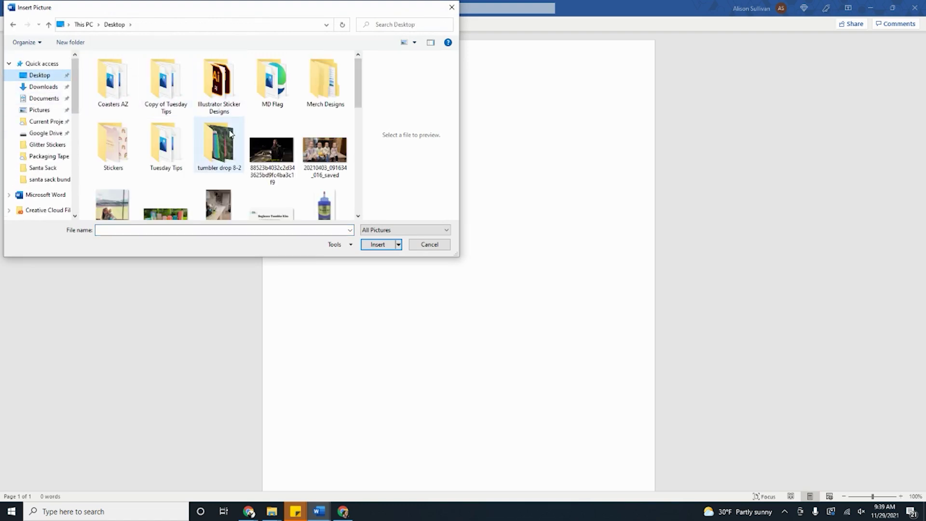
{"action": "scroll", "coordinate": [230, 134], "scroll_direction": "down", "scroll_amount": 3}
{"action": "scroll", "coordinate": [231, 141], "scroll_direction": "down", "scroll_amount": 2}
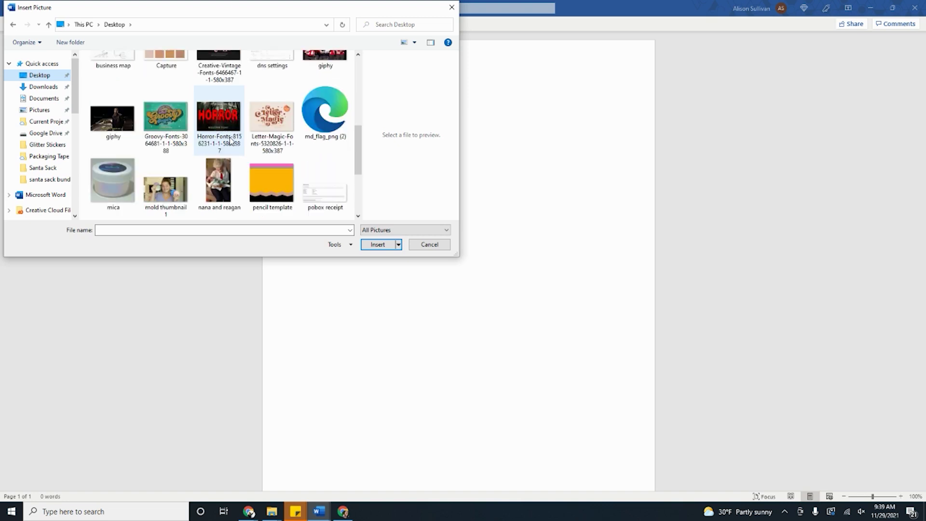
{"action": "double_click", "coordinate": [253, 181]}
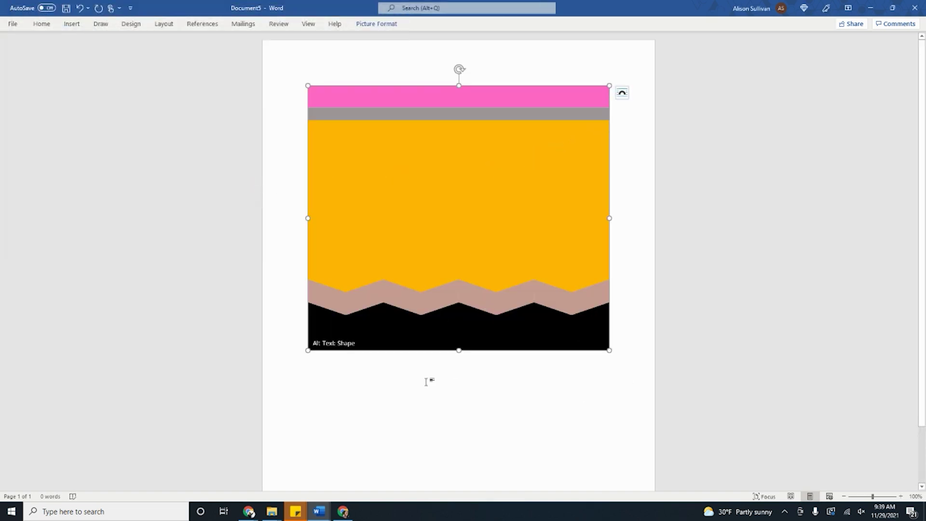
{"action": "right_click", "coordinate": [440, 171]}
{"action": "left_click", "coordinate": [451, 145]}
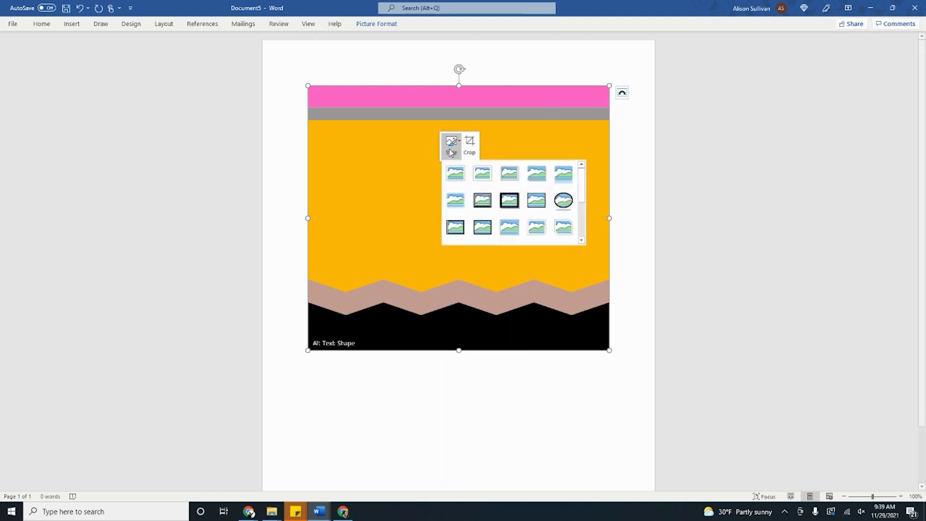
{"action": "left_click", "coordinate": [359, 137]}
Rotate the inserted pencil template picture left 90° so the stripes run vertically on the page.
{"action": "left_click", "coordinate": [377, 25]}
{"action": "left_click", "coordinate": [803, 49]}
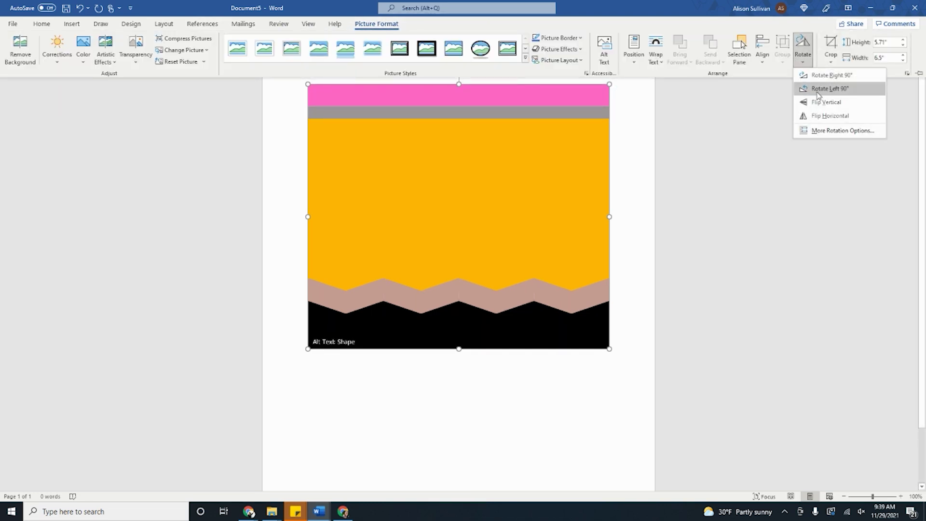
{"action": "left_click", "coordinate": [826, 89]}
{"action": "left_click", "coordinate": [535, 356]}
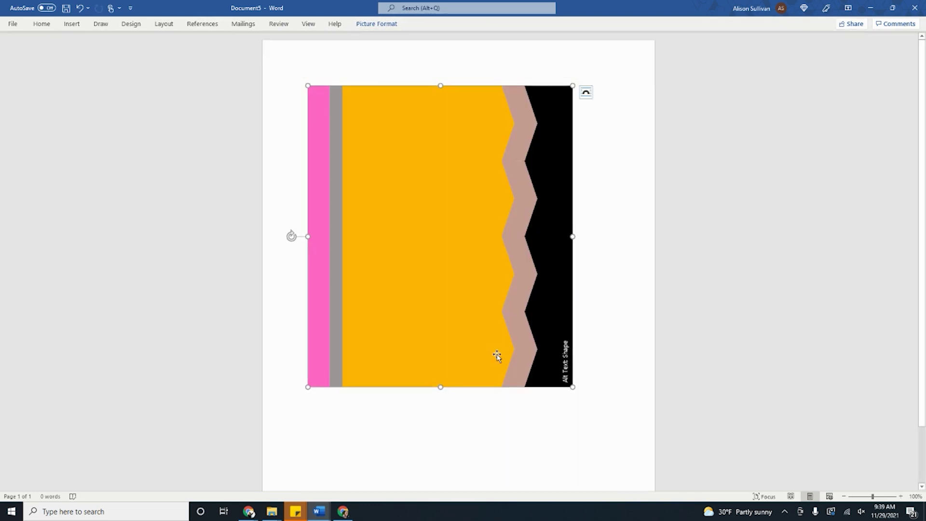
Enlarge the rotated picture freehand from its corner to about 5.92 x 6.74 in.
{"action": "left_click", "coordinate": [588, 404]}
{"action": "left_click", "coordinate": [558, 380]}
{"action": "mouse_move", "coordinate": [573, 387]}
{"action": "left_mouse_down"}
{"action": "mouse_move", "coordinate": [592, 408]}
{"action": "mouse_move", "coordinate": [582, 398]}
{"action": "left_mouse_up"}
{"action": "left_click", "coordinate": [751, 211]}
Set the pencil template picture's height to 8.2 in, keeping its proportions.
{"action": "left_click", "coordinate": [435, 222]}
{"action": "left_click", "coordinate": [385, 27]}
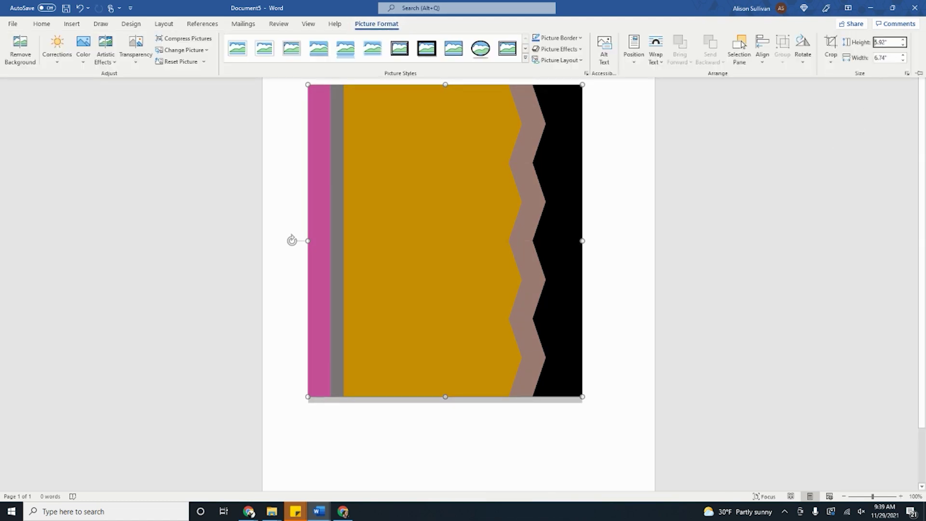
{"action": "type", "text": "8.2"}
{"action": "key", "text": "Return"}
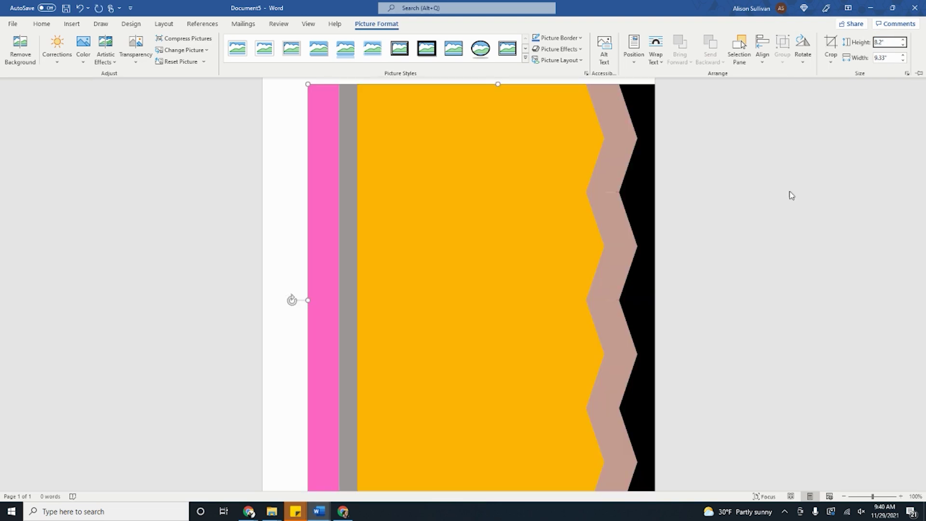
{"action": "scroll", "coordinate": [807, 236], "scroll_direction": "down", "scroll_amount": 2}
{"action": "right_click", "coordinate": [511, 207]}
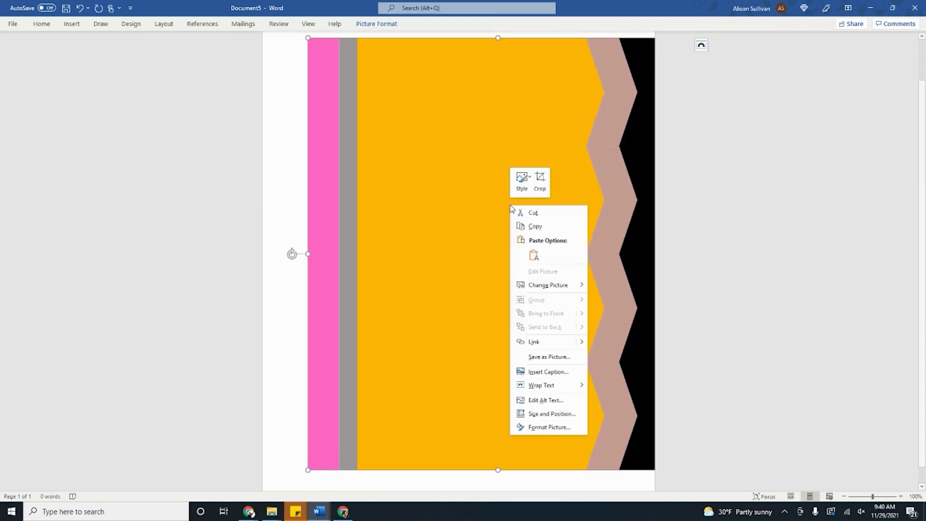
{"action": "left_click", "coordinate": [625, 118]}
{"action": "scroll", "coordinate": [603, 139], "scroll_direction": "up", "scroll_amount": 2}
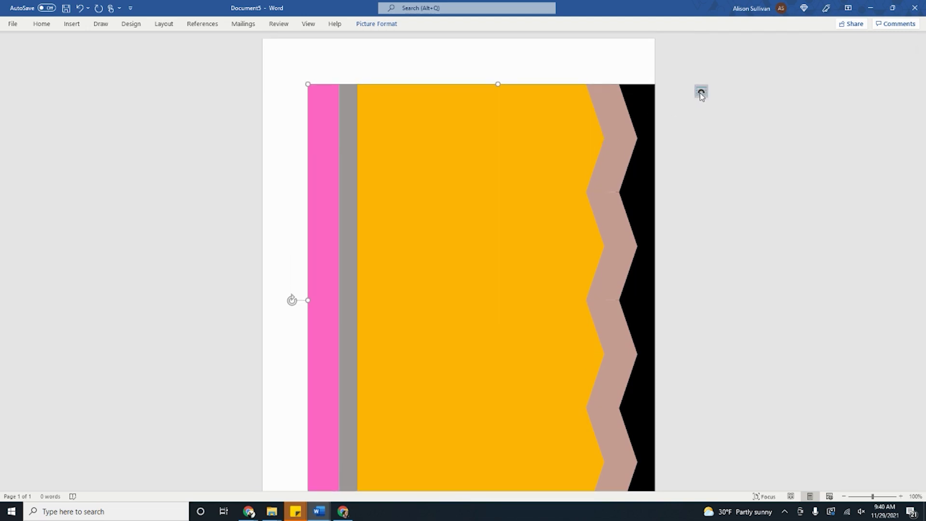
Apply a text-wrapping layout that lets the picture move freely, and reposition it to fit centred across the page width.
{"action": "left_click", "coordinate": [702, 93]}
{"action": "left_click", "coordinate": [752, 165]}
{"action": "mouse_move", "coordinate": [596, 283]}
{"action": "left_mouse_down"}
{"action": "mouse_move", "coordinate": [575, 274]}
{"action": "mouse_move", "coordinate": [586, 271]}
{"action": "left_mouse_up"}
{"action": "scroll", "coordinate": [601, 244], "scroll_direction": "down", "scroll_amount": 2}
{"action": "left_click", "coordinate": [731, 302]}
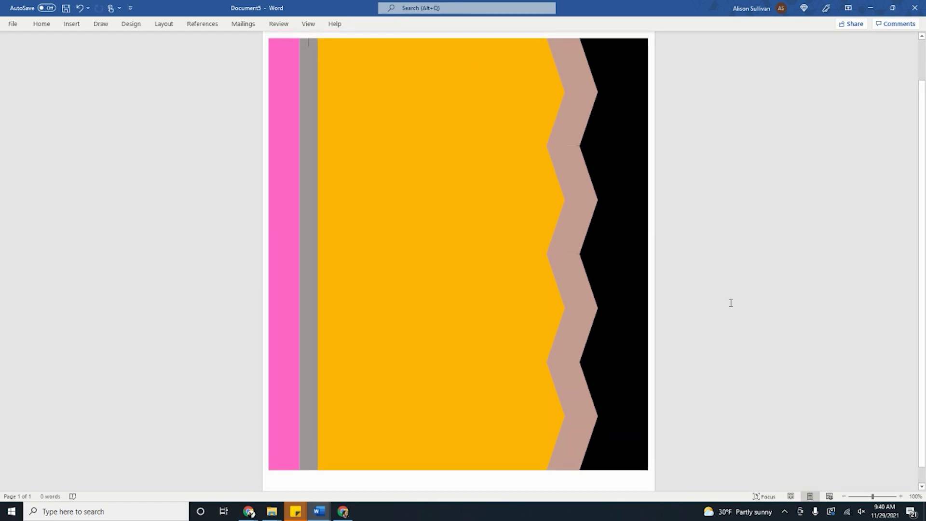
Reselect the repositioned picture and check its height and width settings.
{"action": "left_click", "coordinate": [553, 341]}
{"action": "left_click", "coordinate": [383, 24]}
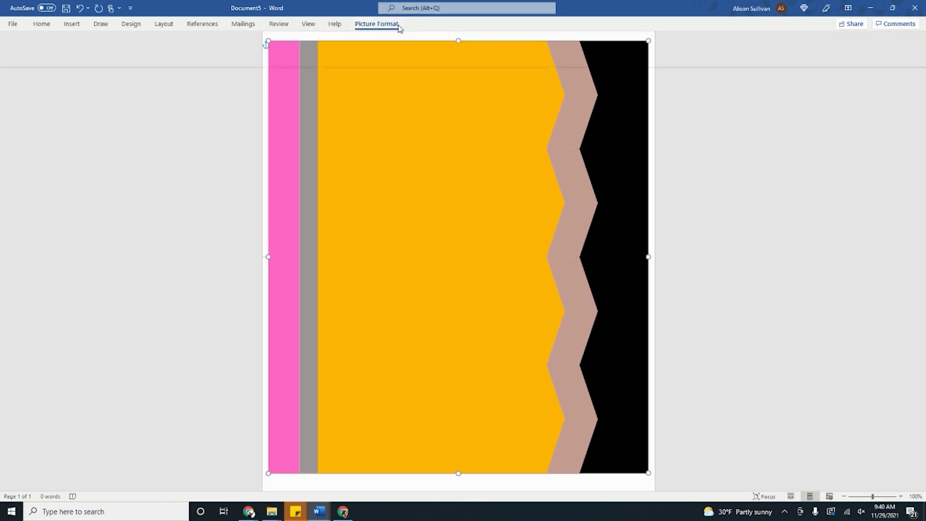
{"action": "left_click", "coordinate": [874, 150]}
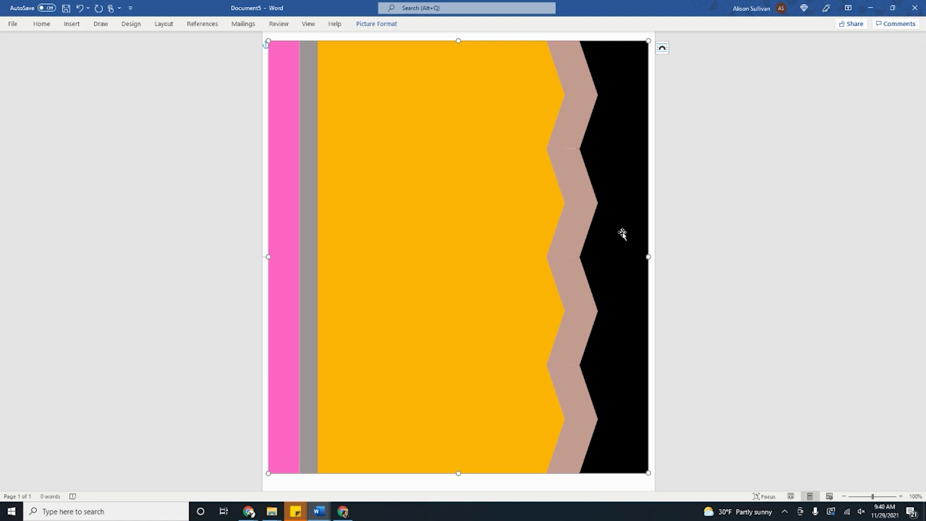
Open the print settings for the document and choose the Brother HL-L3270CDW series printer.
{"action": "key", "text": "ctrl+p"}
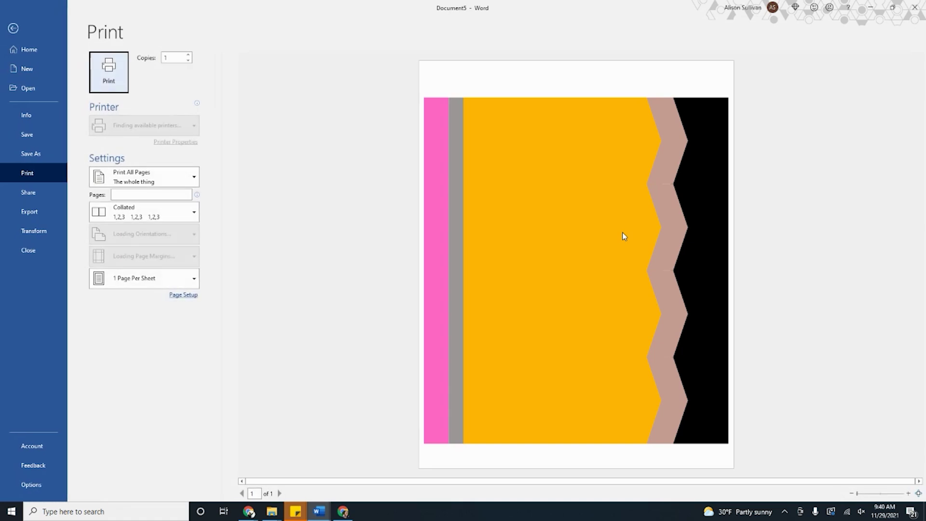
{"action": "left_click", "coordinate": [160, 133]}
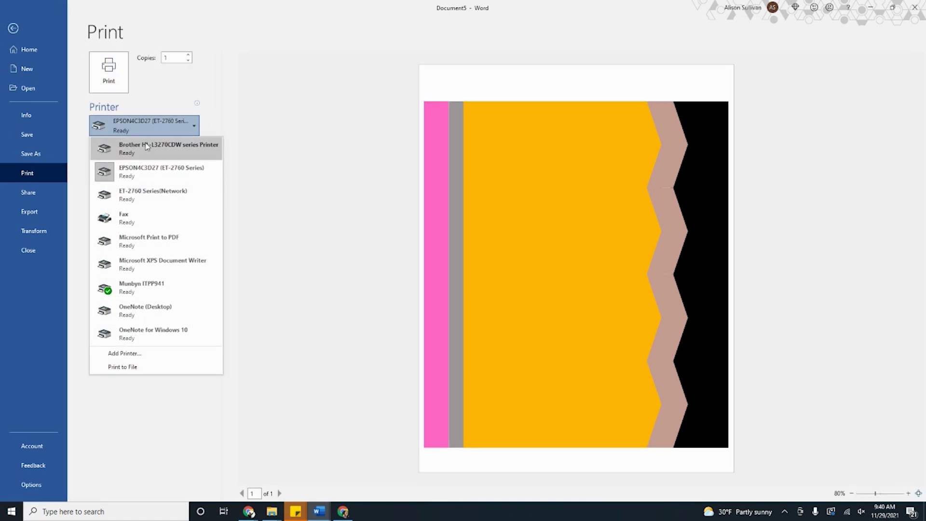
{"action": "left_click", "coordinate": [148, 147]}
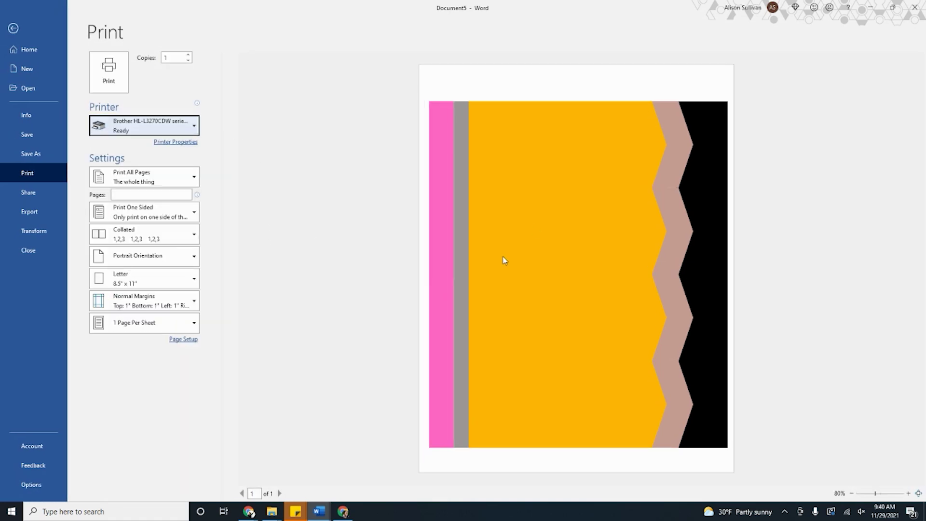